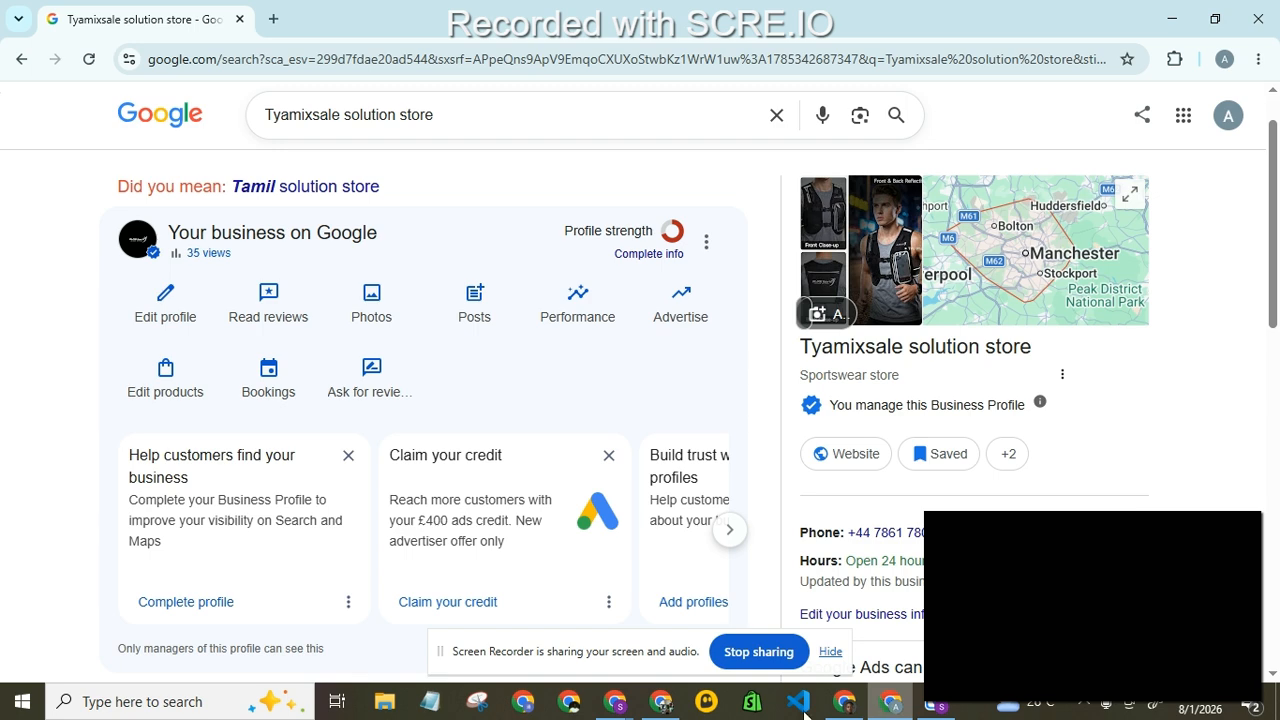
- Start a new post for the business profile and select the image file 8CH4M in the Downloads folder
click(463, 320)
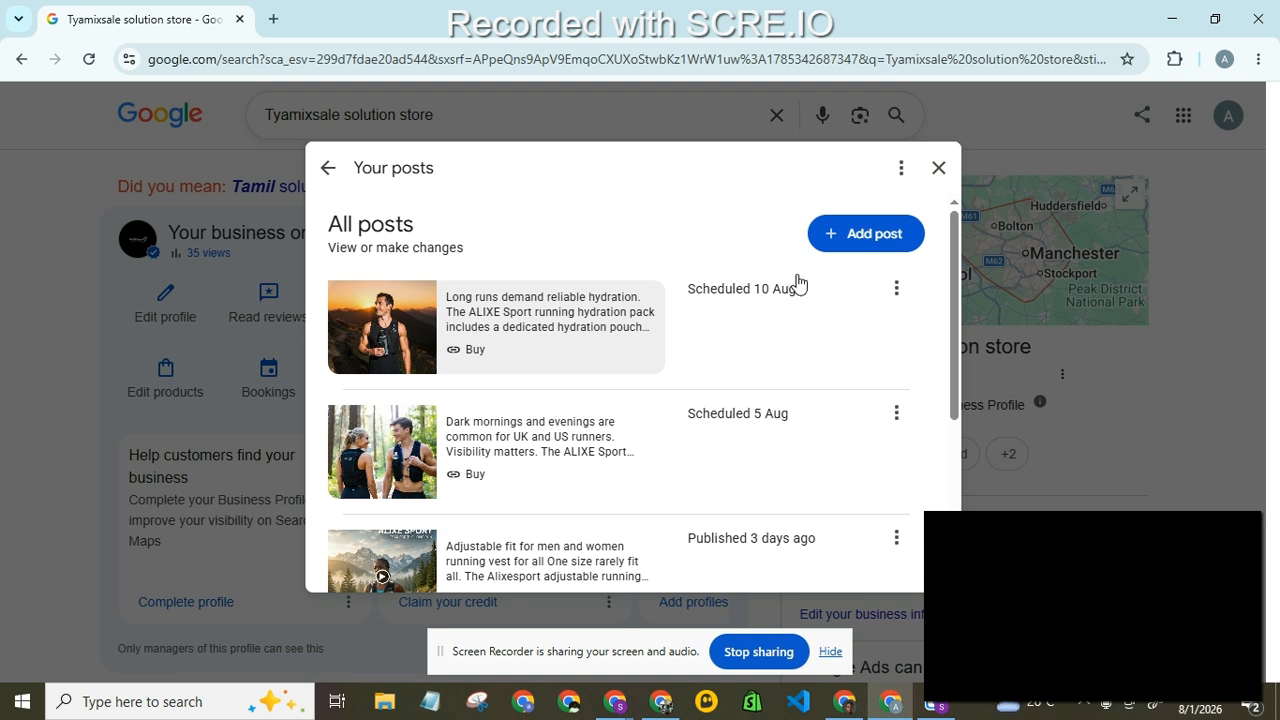
click(838, 240)
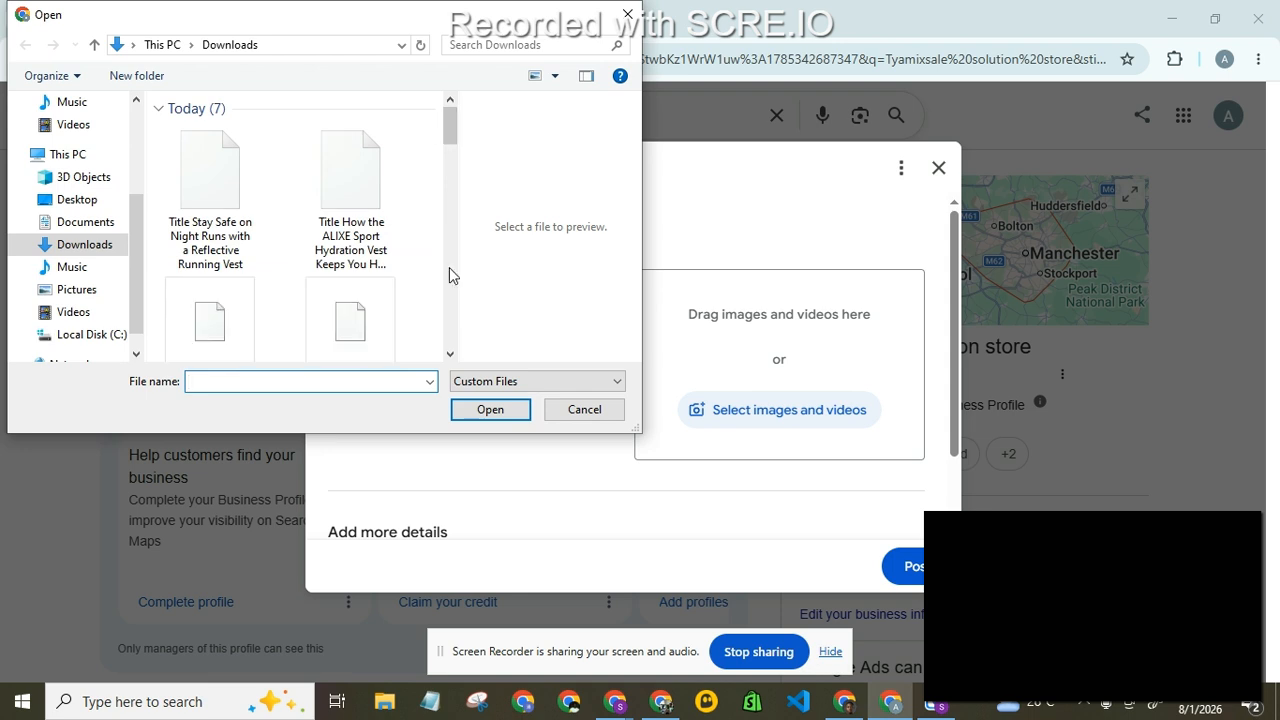
click(450, 354)
click(224, 313)
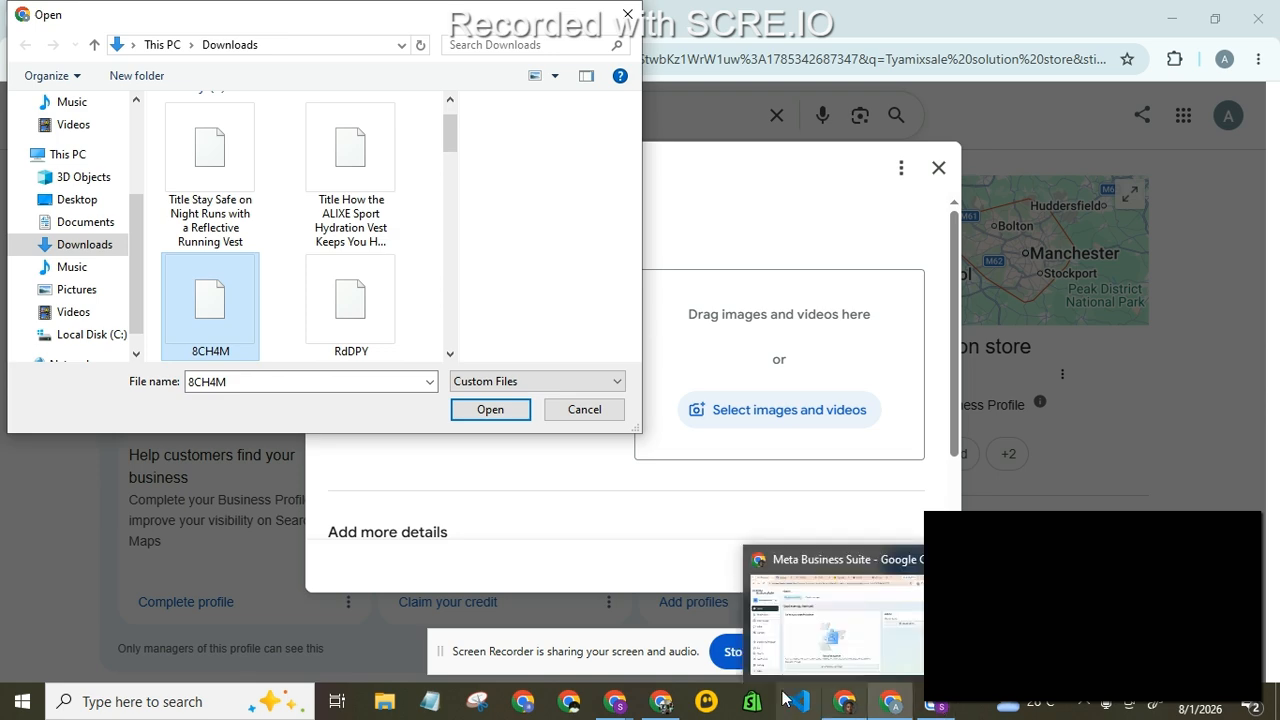
- Switch to the Grok chat and copy the Day 6 title "Perfect for Marathon Training – Lightweight Running Hydration Pack"
click(660, 702)
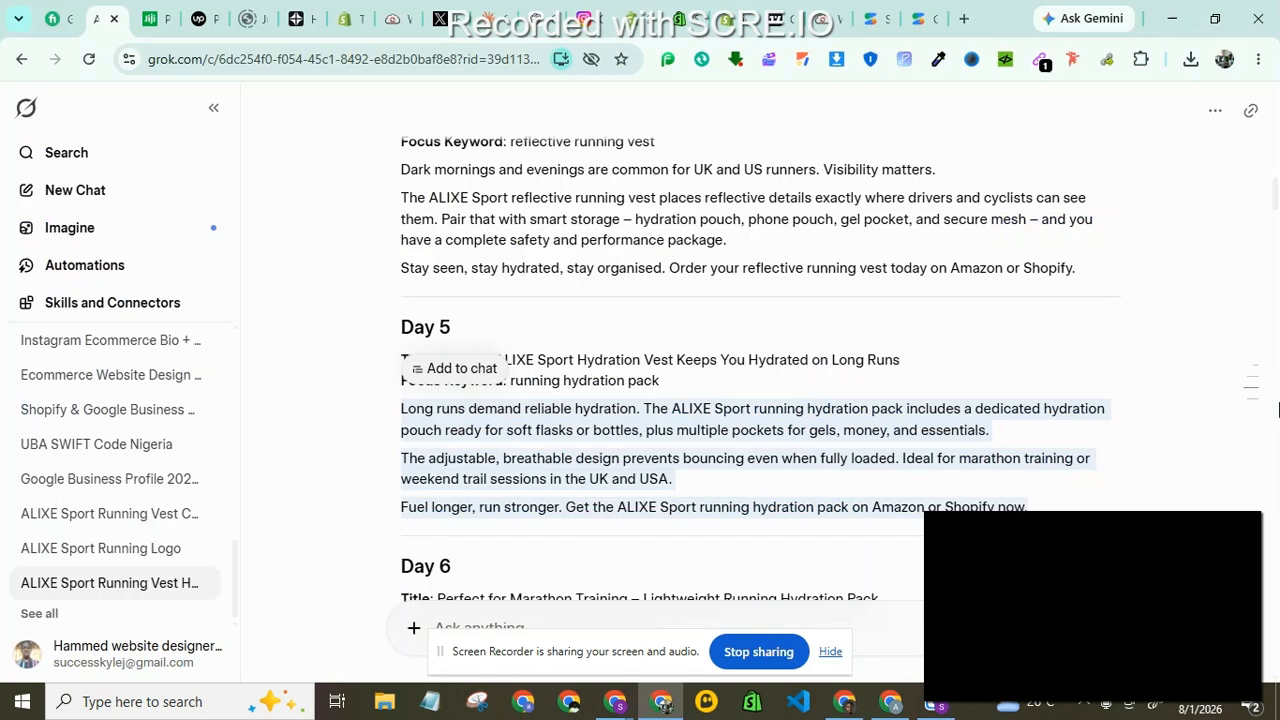
click(1265, 626)
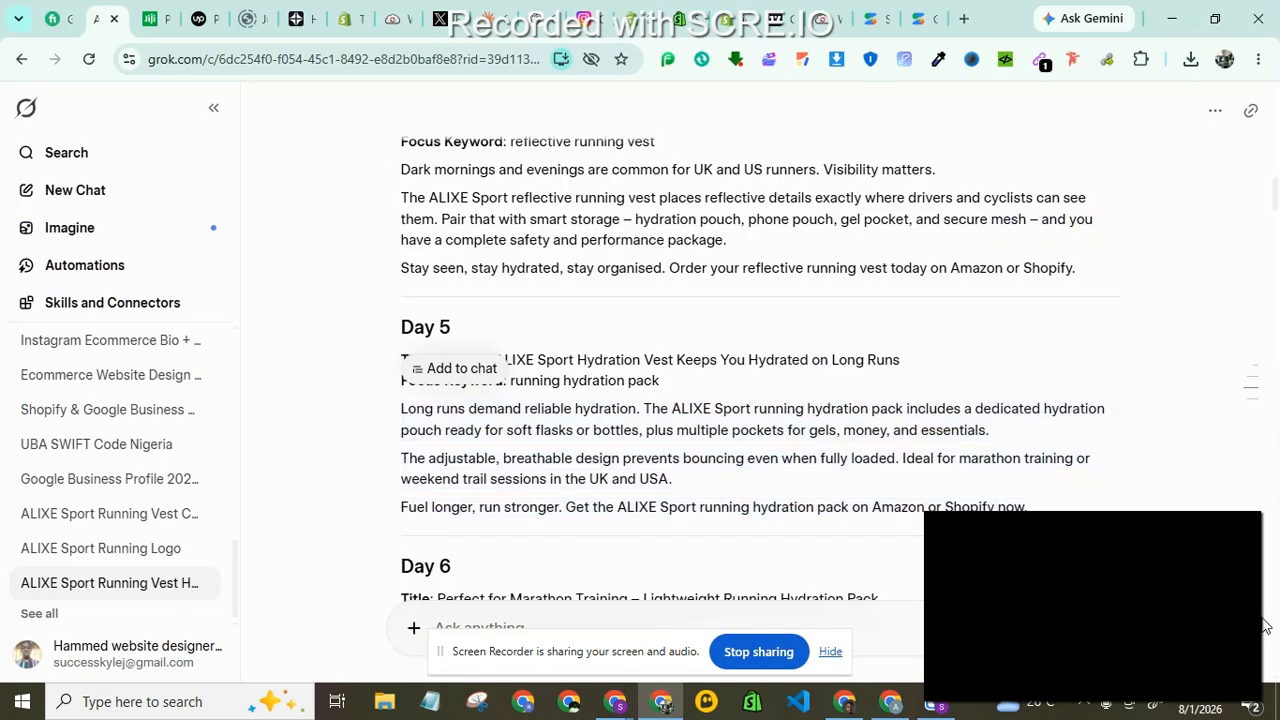
scroll(1265, 626, down, 1)
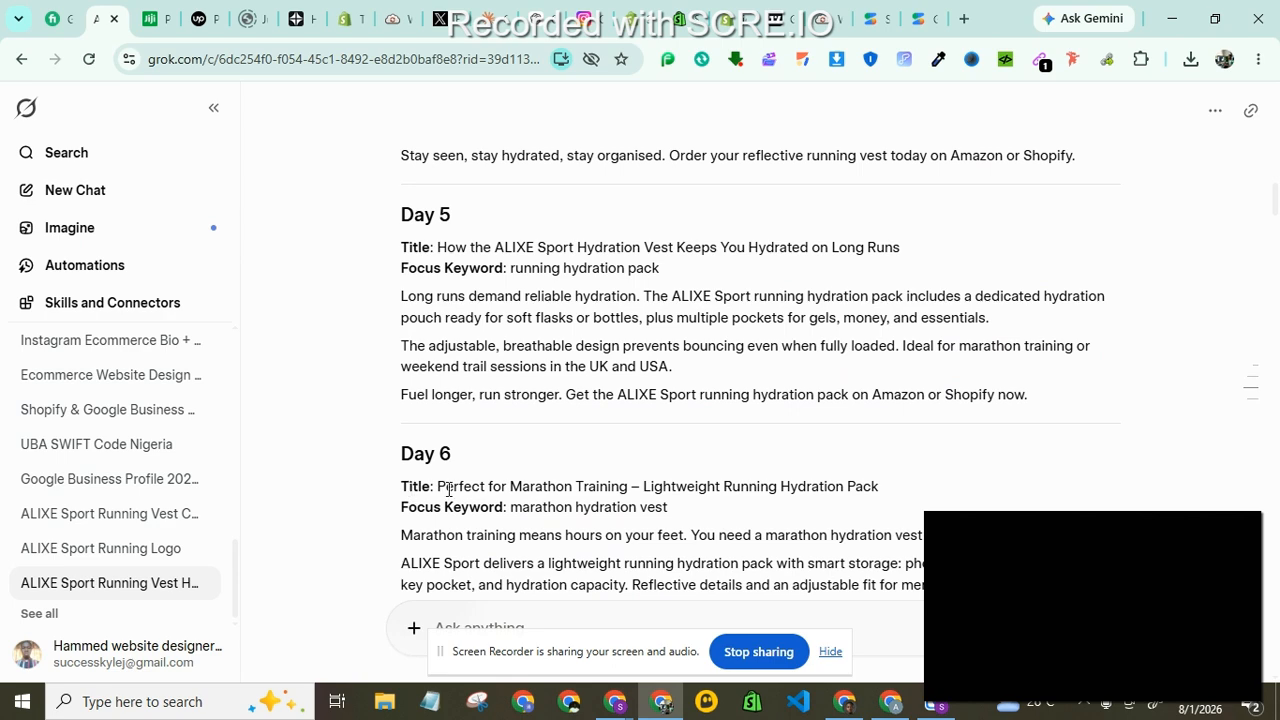
drag(438, 486, 893, 479)
key(ctrl+c)
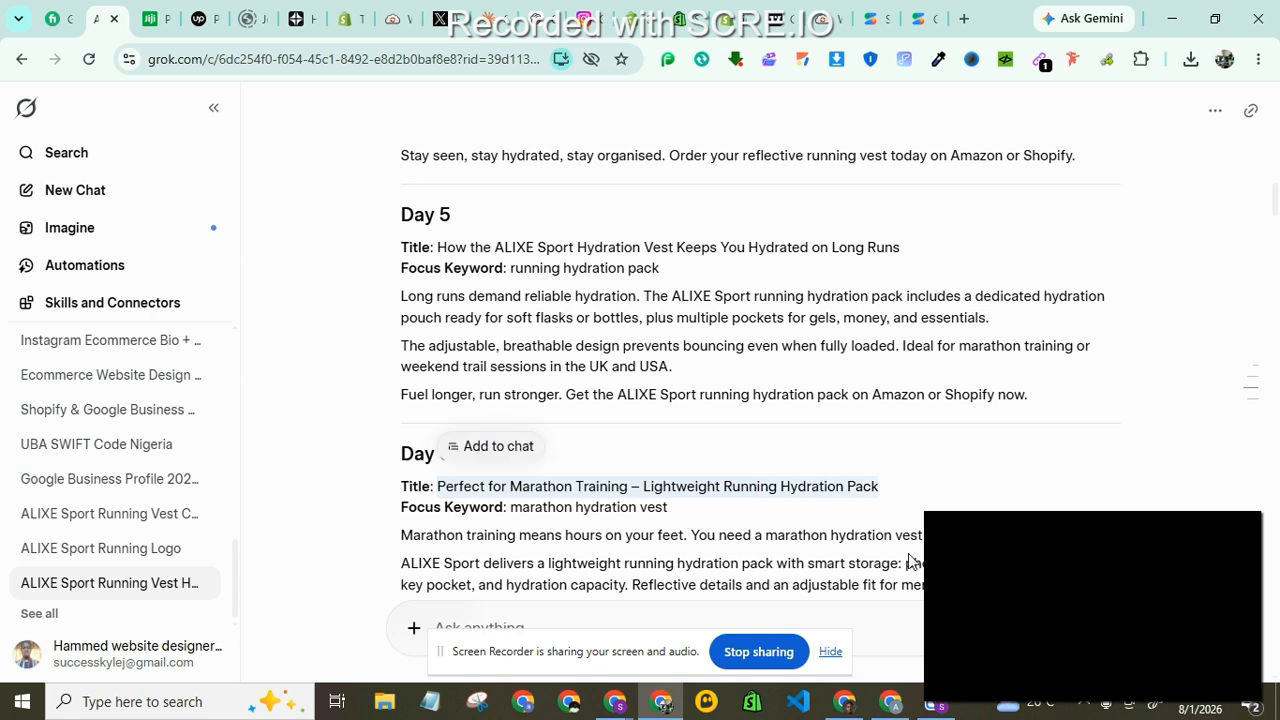
- Back in the file chooser, rename 8CH4M as "Perfect for Marathon Training – Lightweight Running Hydration Pack" and add the image to the post
mouse_move(895, 698)
click(657, 706)
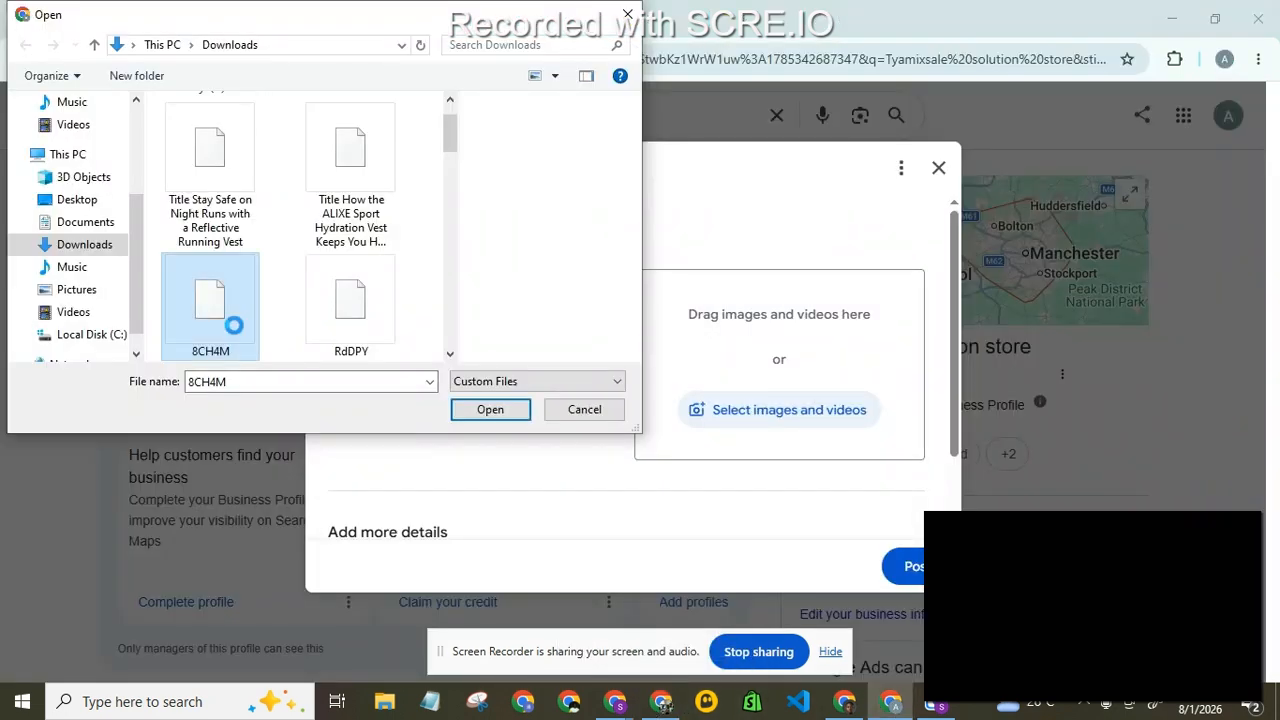
right_click(237, 331)
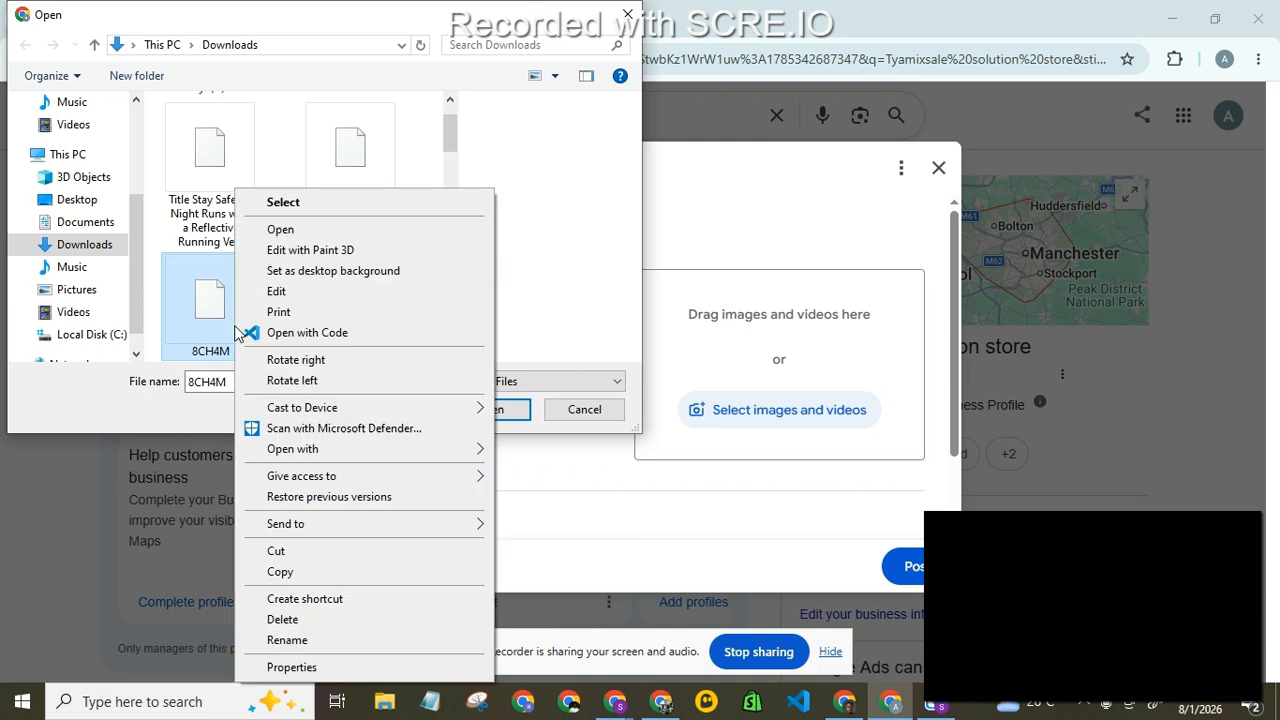
click(278, 643)
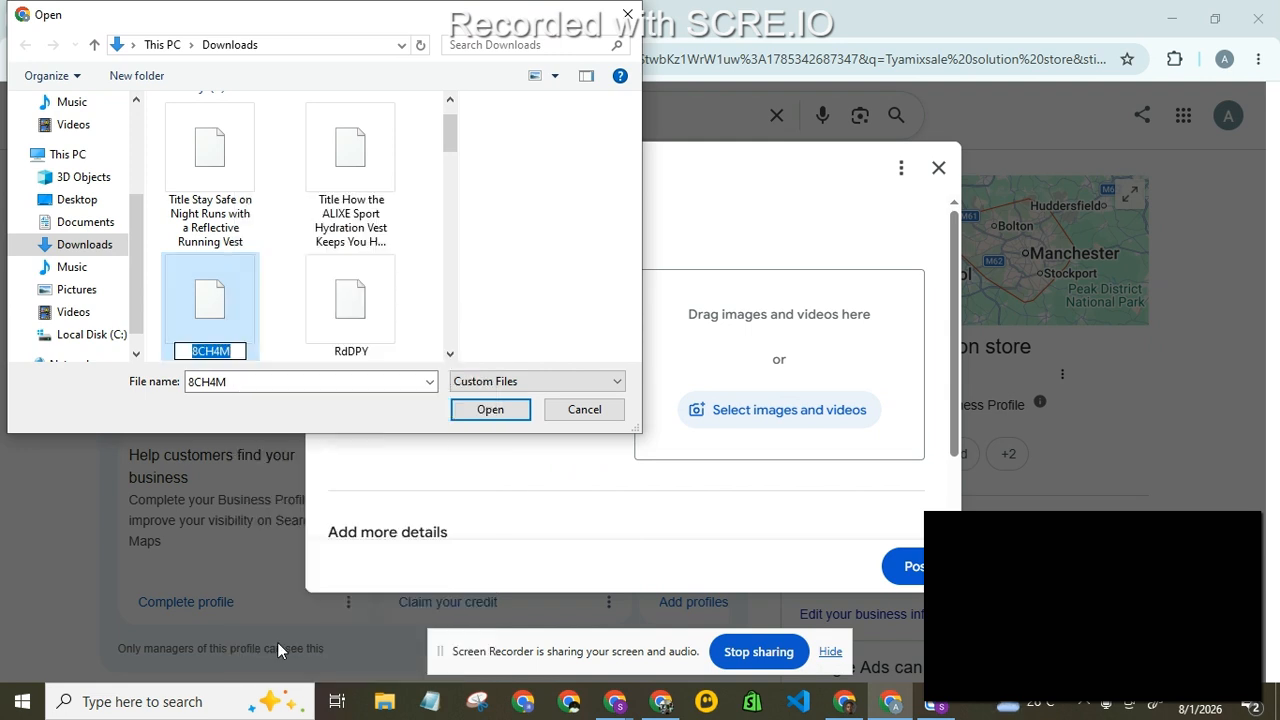
key(BackSpace)
key(ctrl+v)
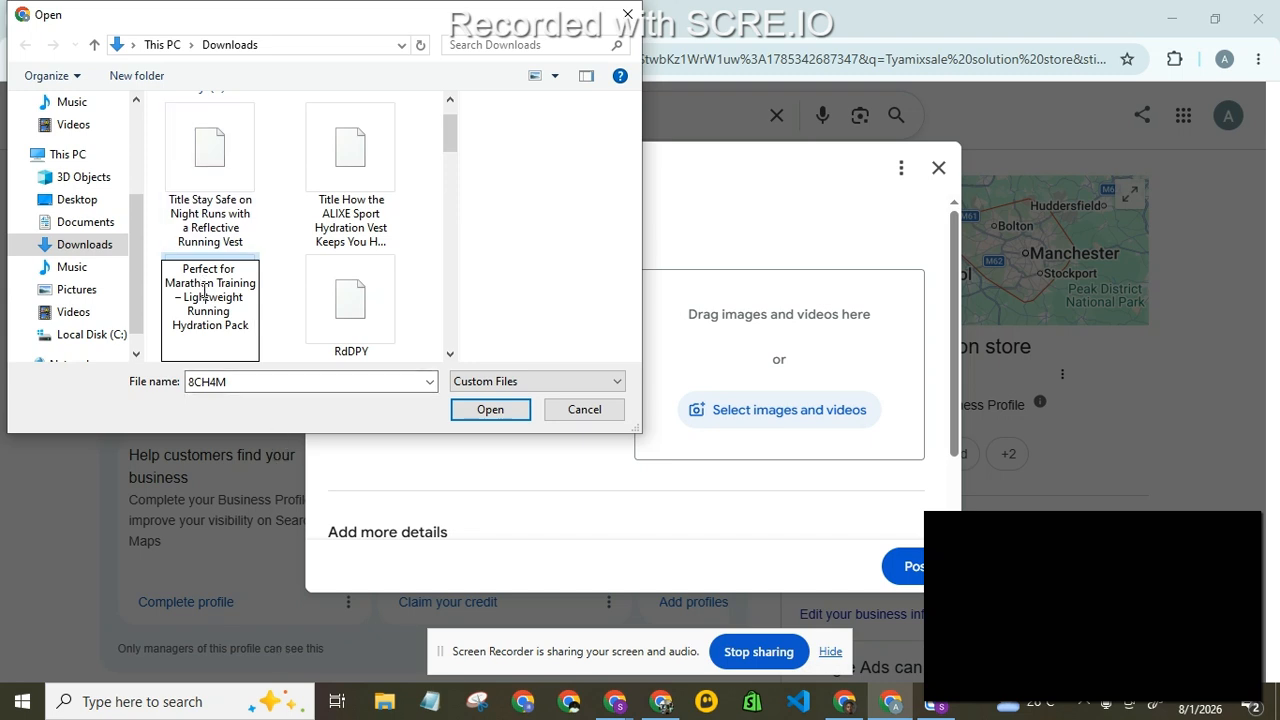
click(298, 318)
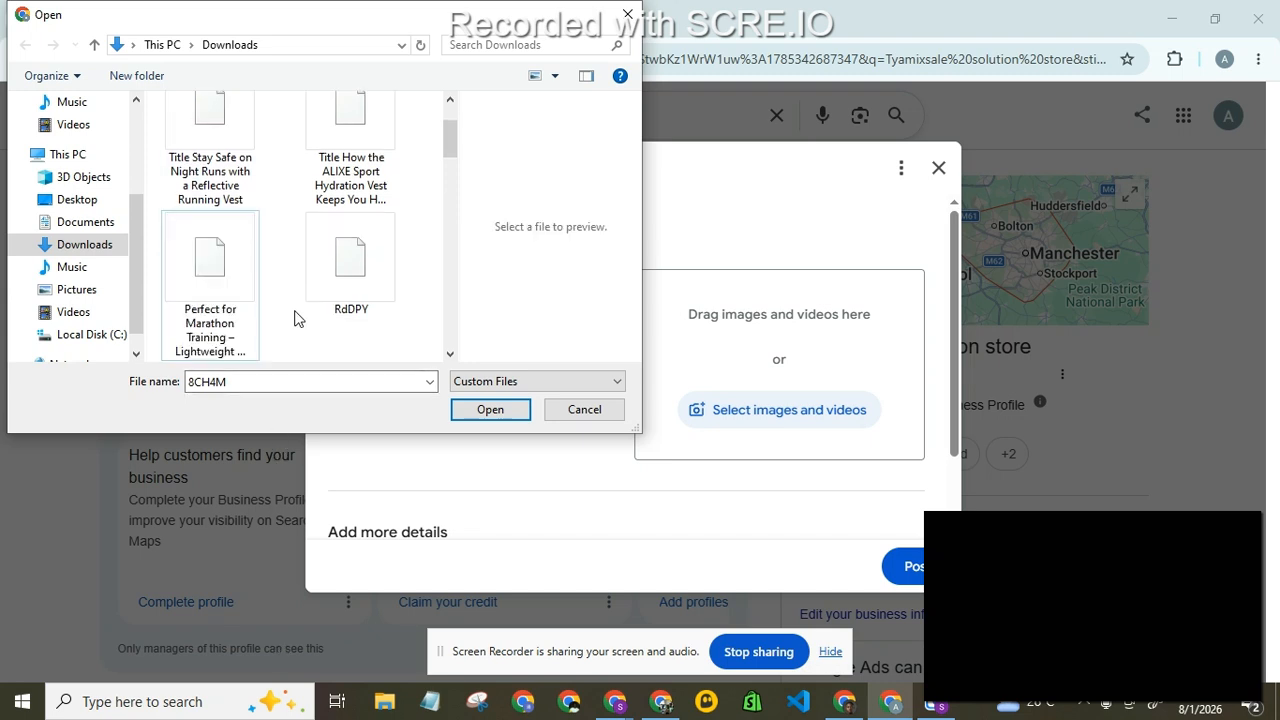
click(226, 319)
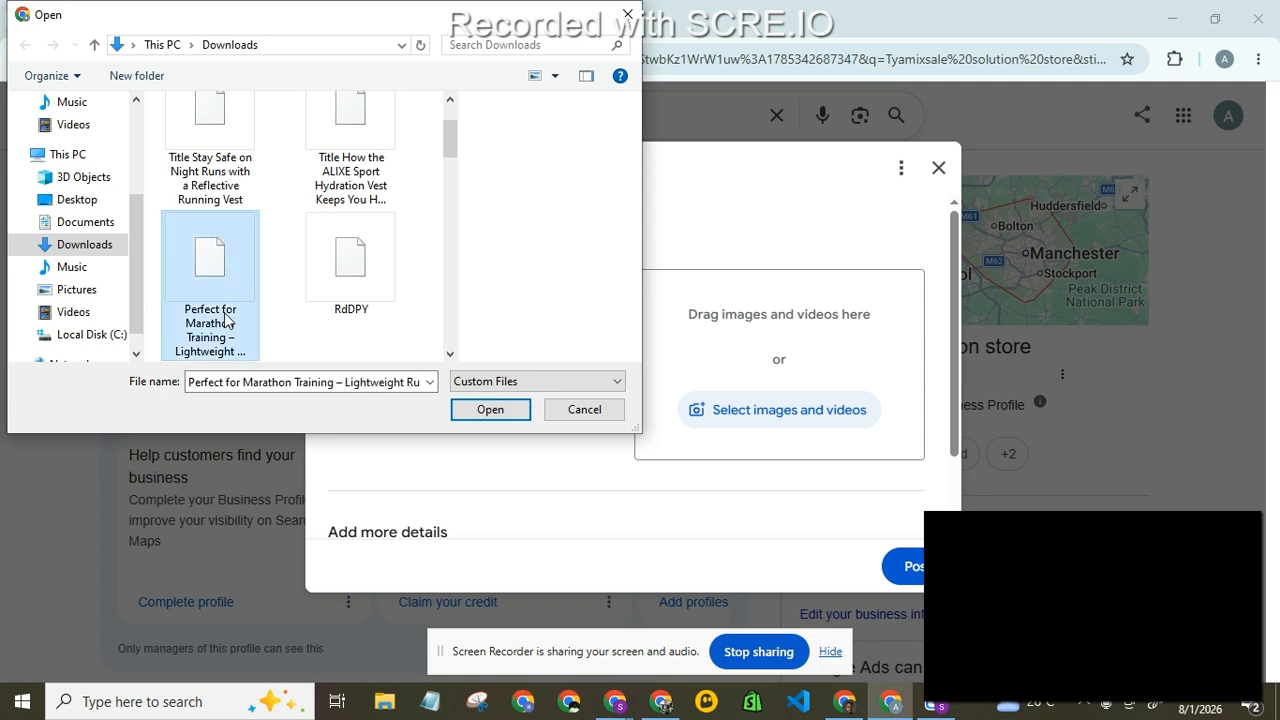
click(483, 416)
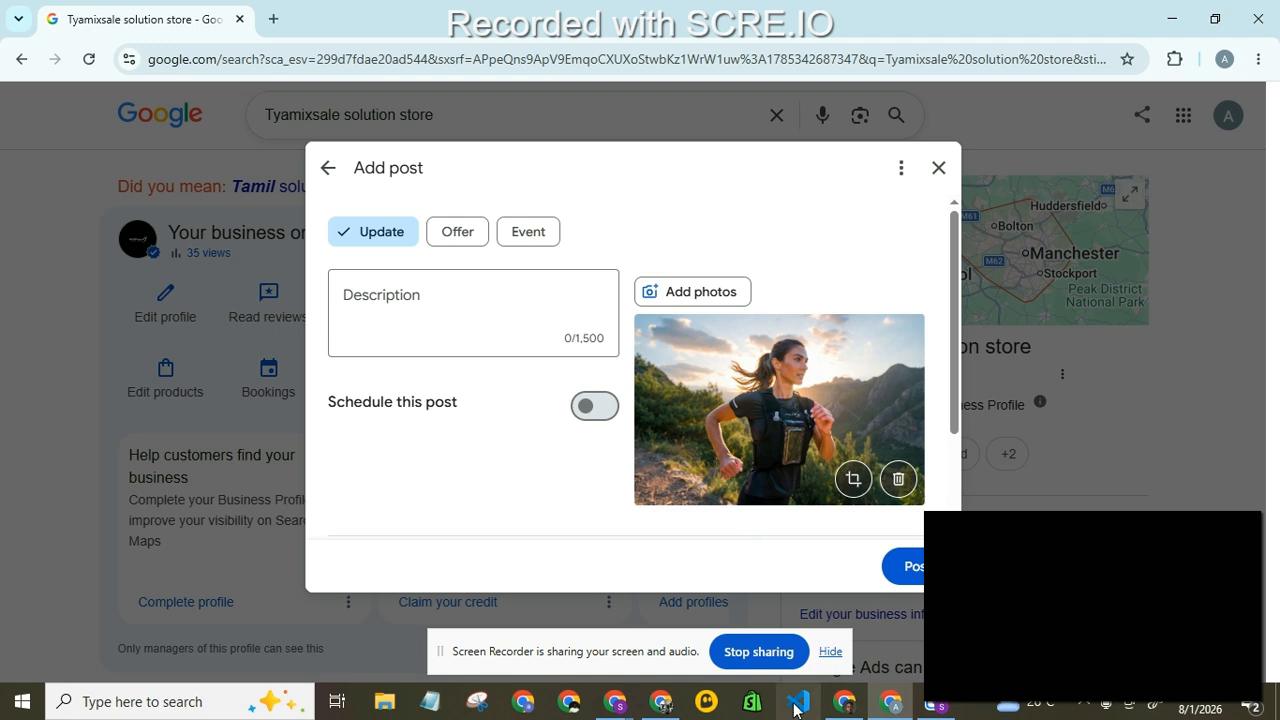
- Return to the Grok chat and look through the daily post texts and keyword sections for the Day 6 entry
mouse_move(828, 708)
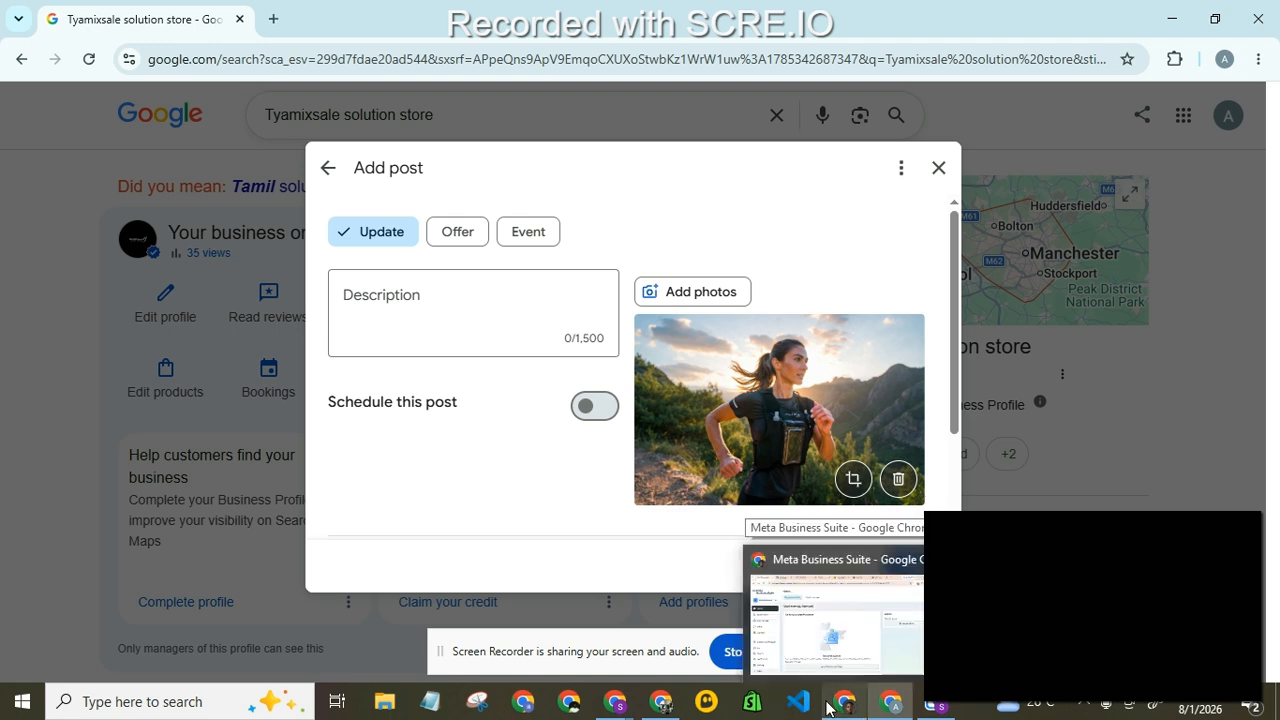
click(661, 701)
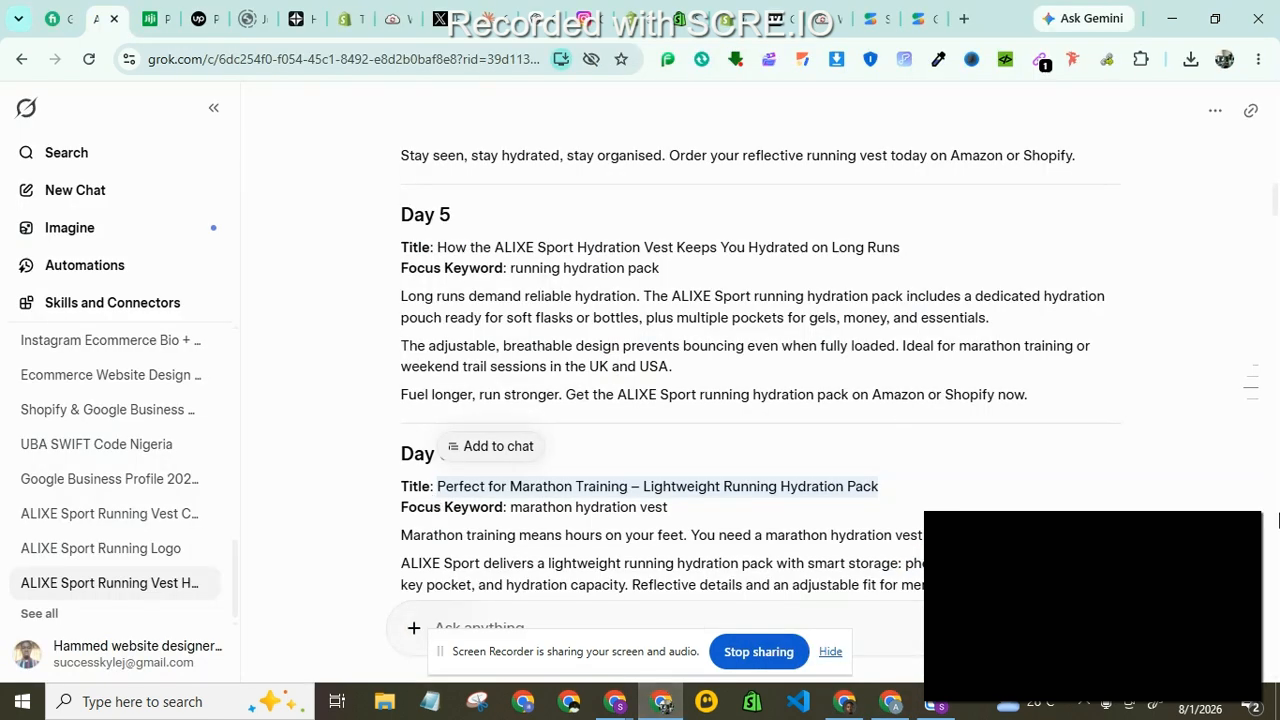
click(1276, 616)
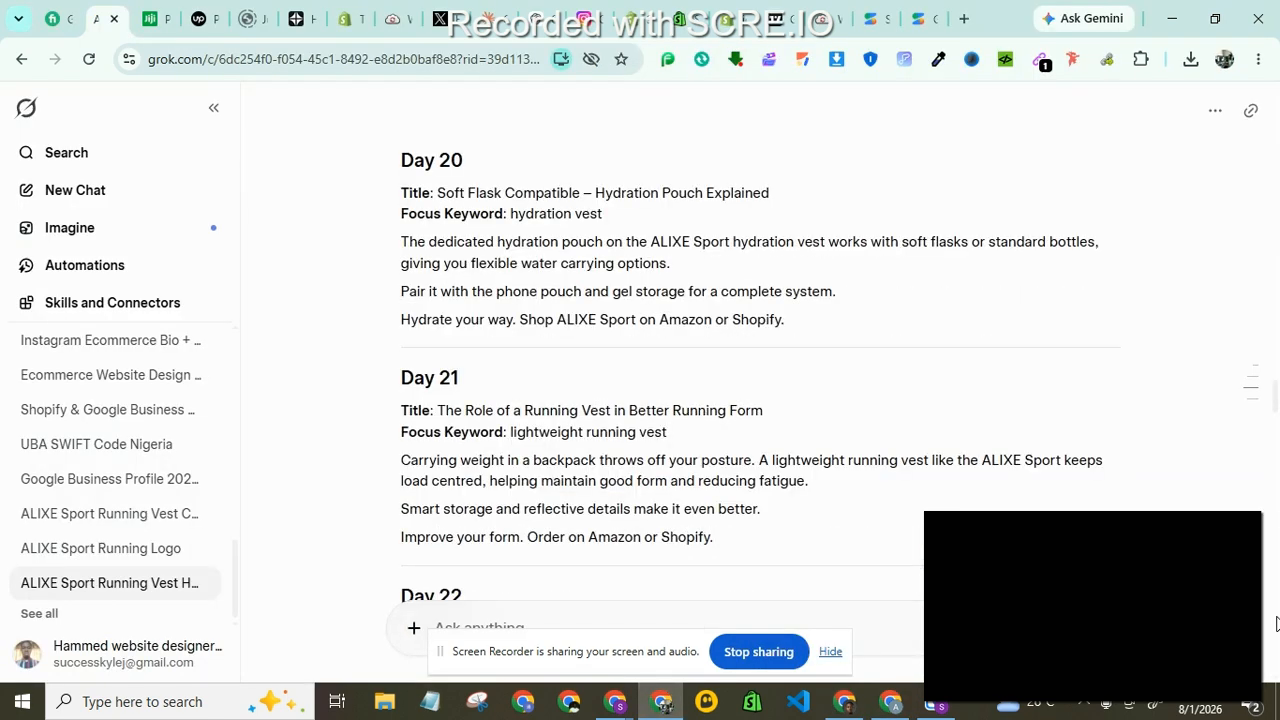
click(1276, 677)
click(1277, 634)
click(1277, 640)
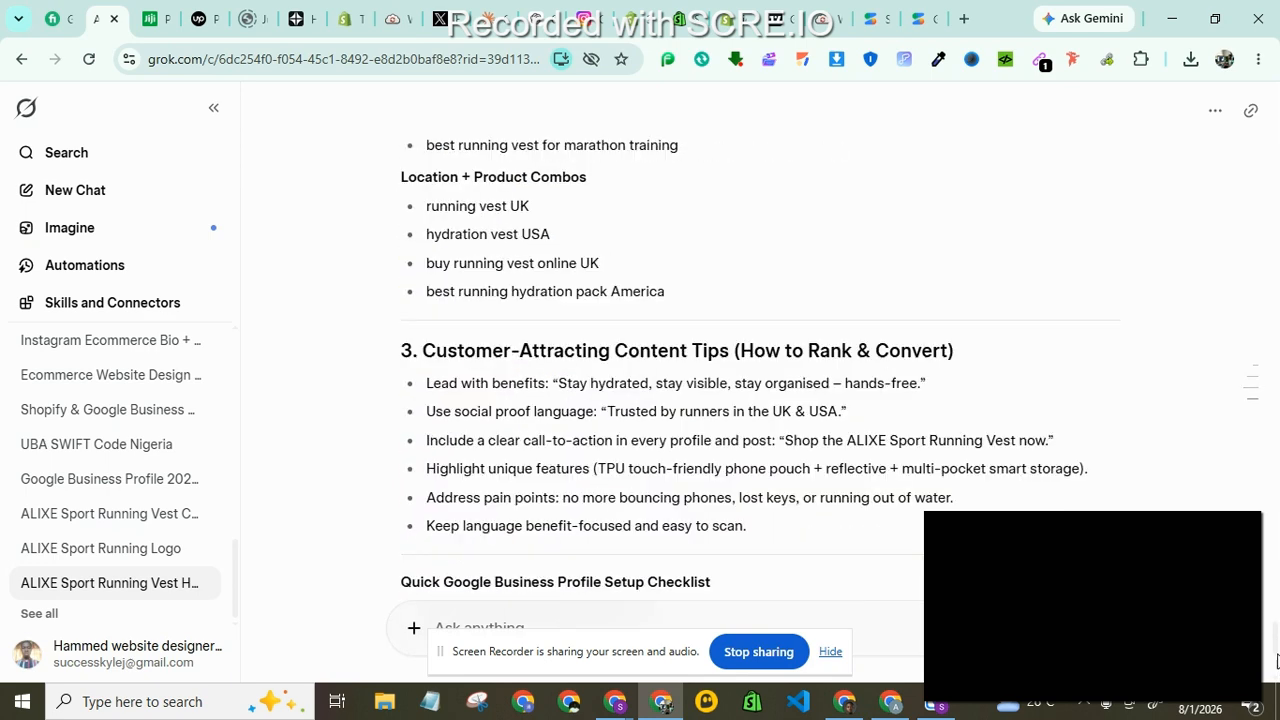
click(1277, 668)
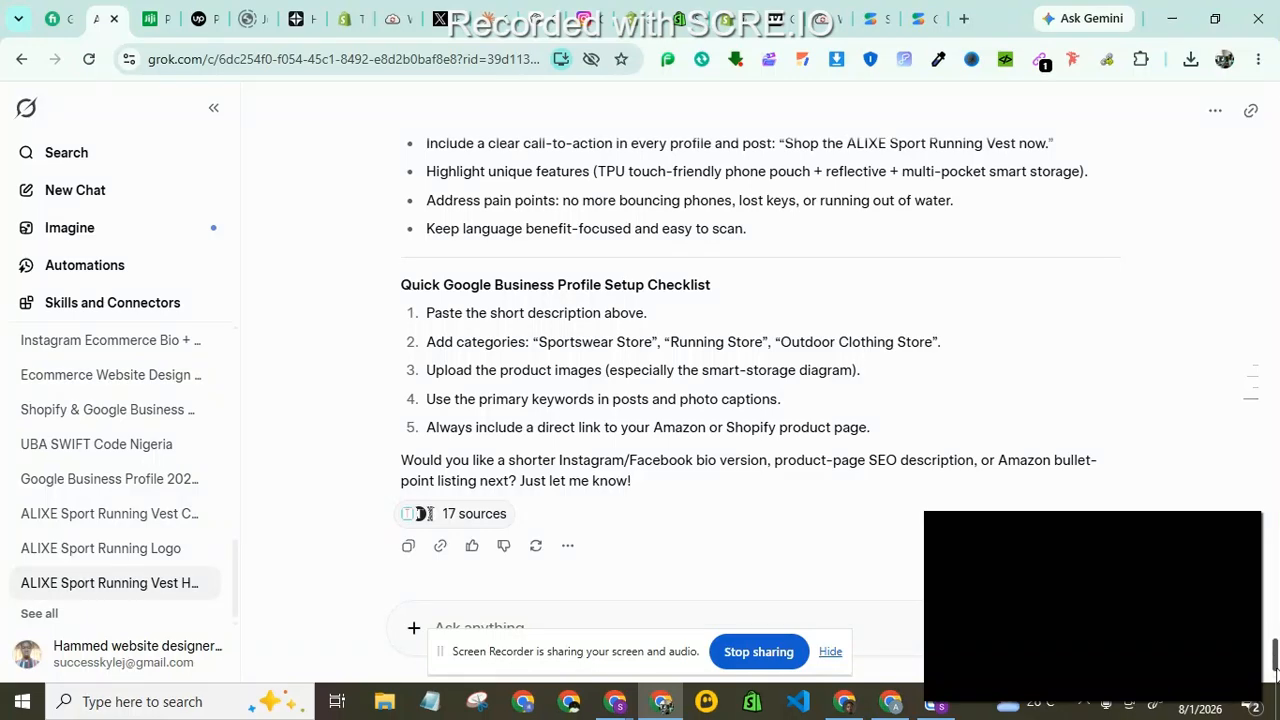
click(1275, 645)
drag(1275, 640, 1275, 420)
drag(1274, 420, 1276, 226)
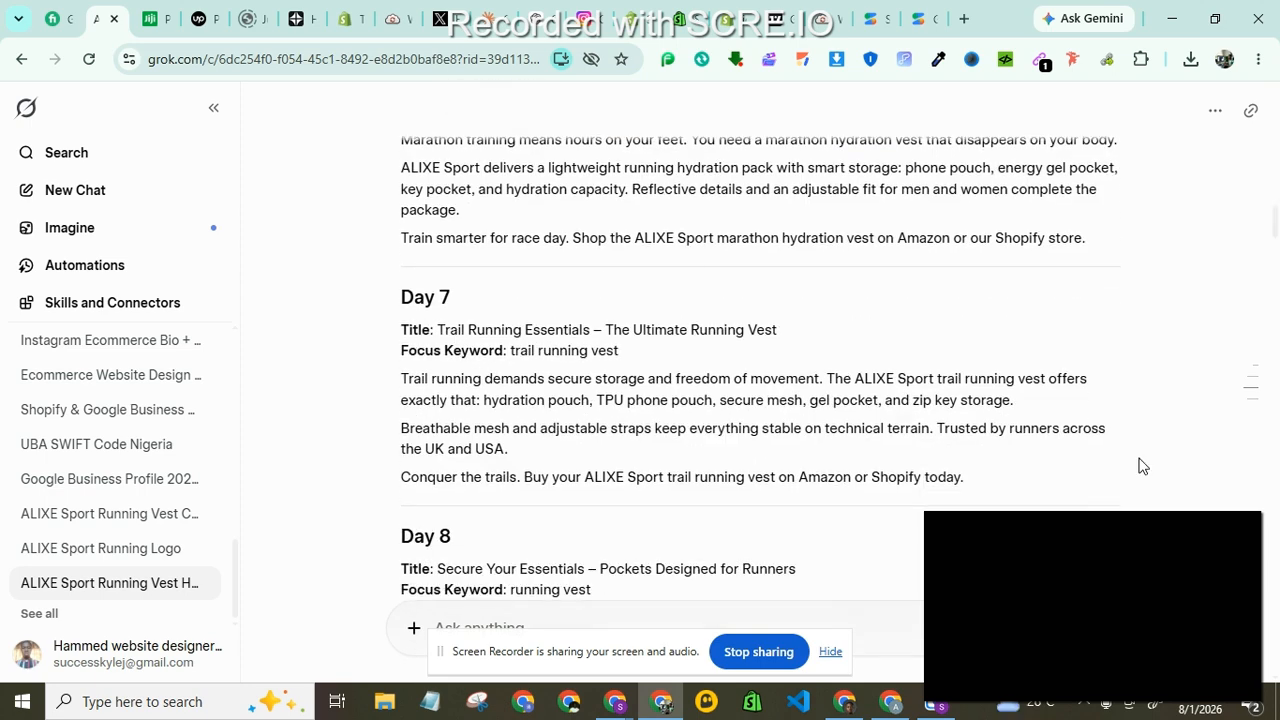
click(1276, 630)
drag(1276, 630, 1276, 622)
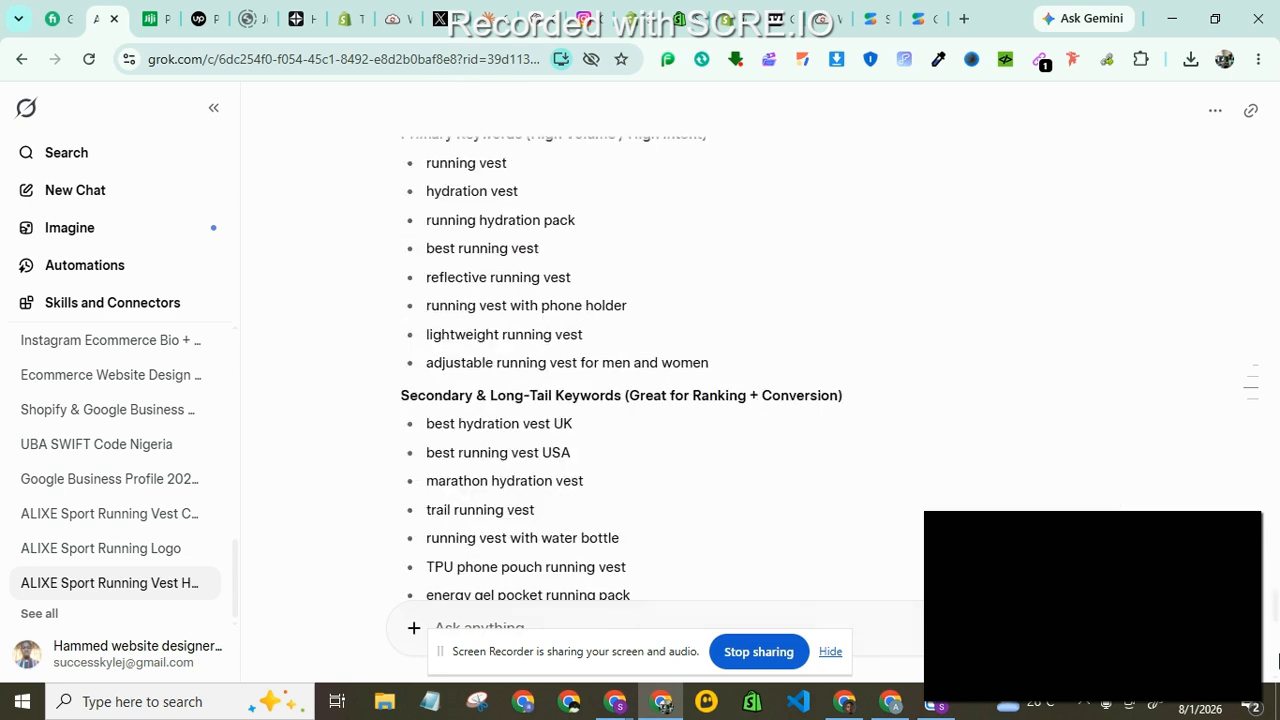
scroll(1276, 495, up, 5)
scroll(1276, 600, down, 8)
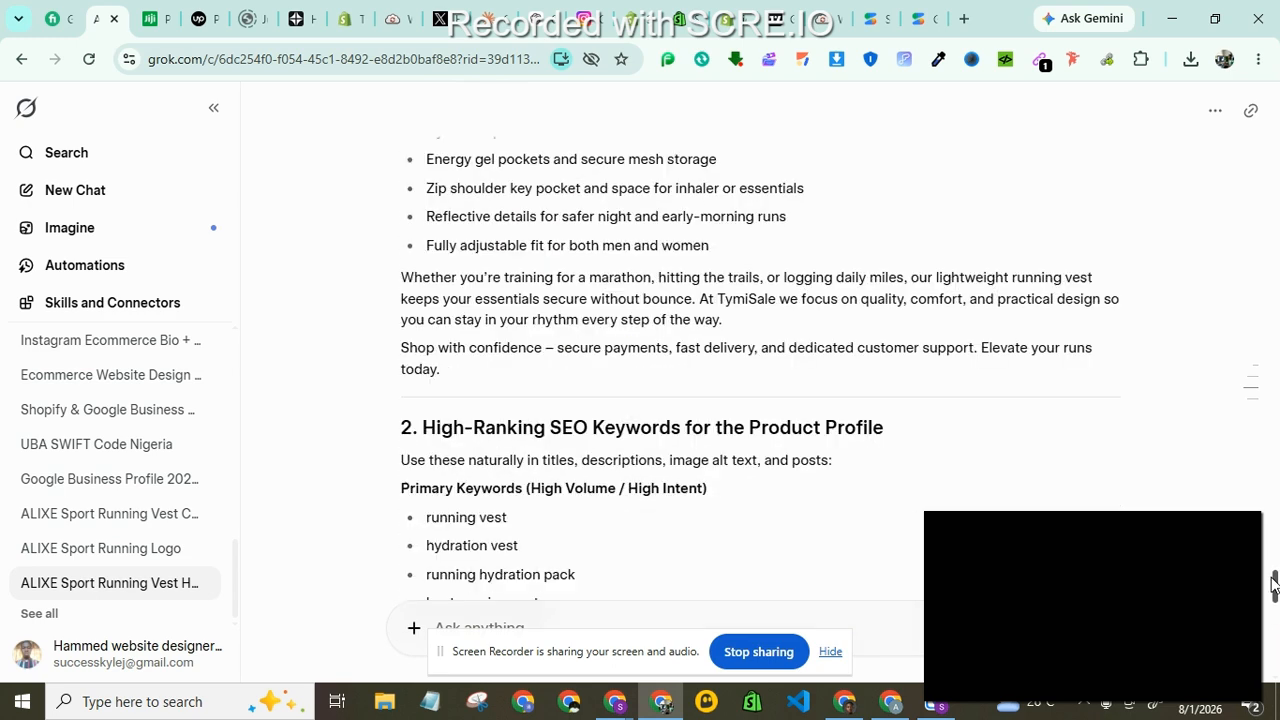
drag(1274, 616, 1276, 190)
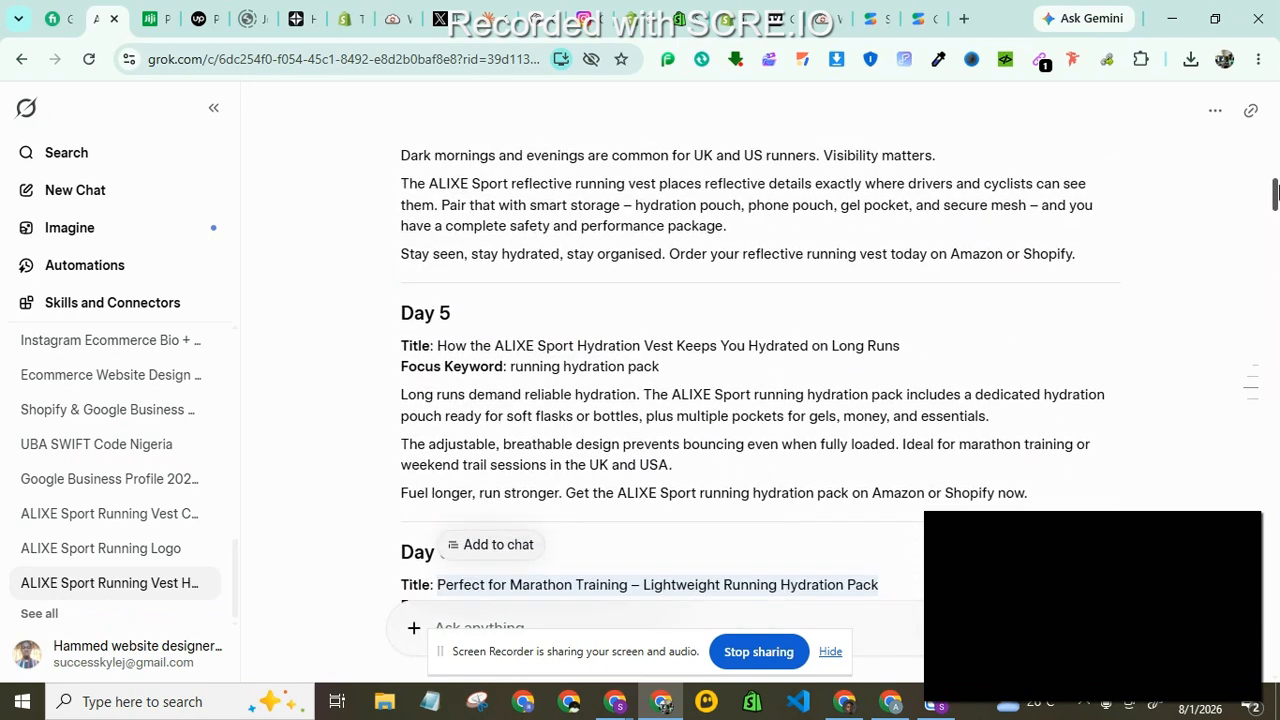
- Copy the Day 6 body text from Grok into the Google post's description and complete its last word as "store"
scroll(1276, 195, down, 3)
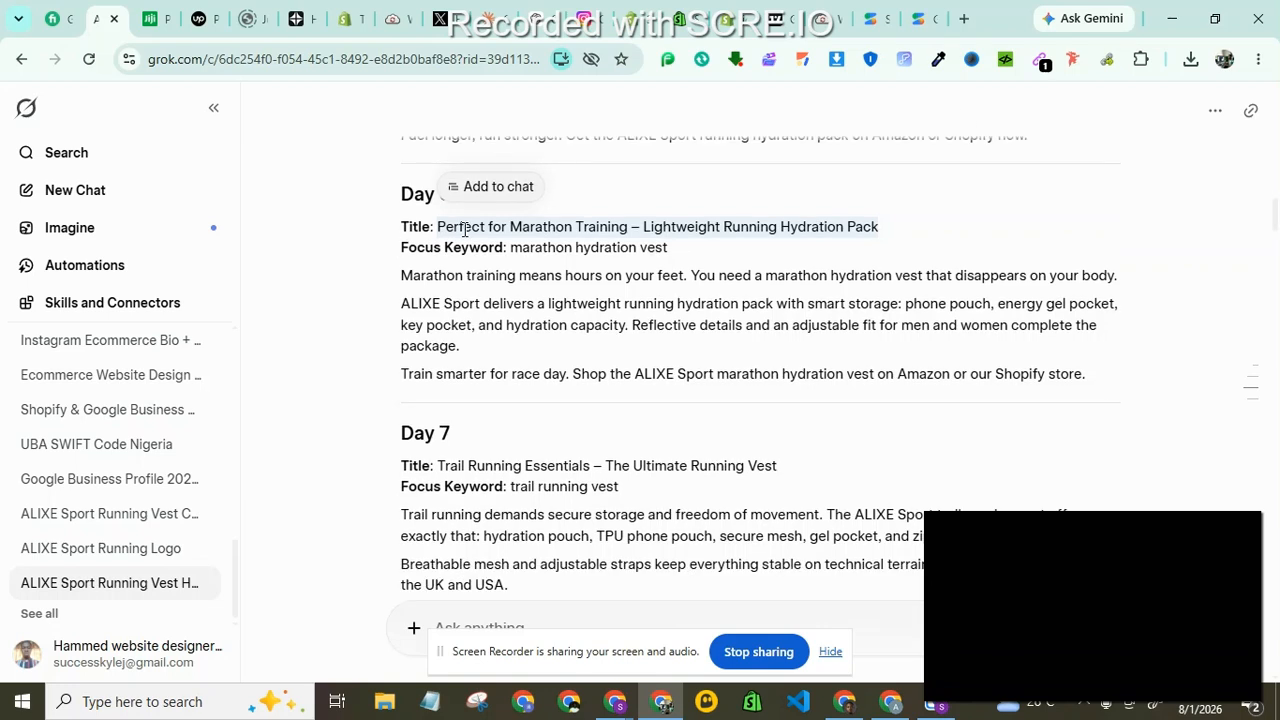
click(405, 271)
drag(429, 289, 1079, 381)
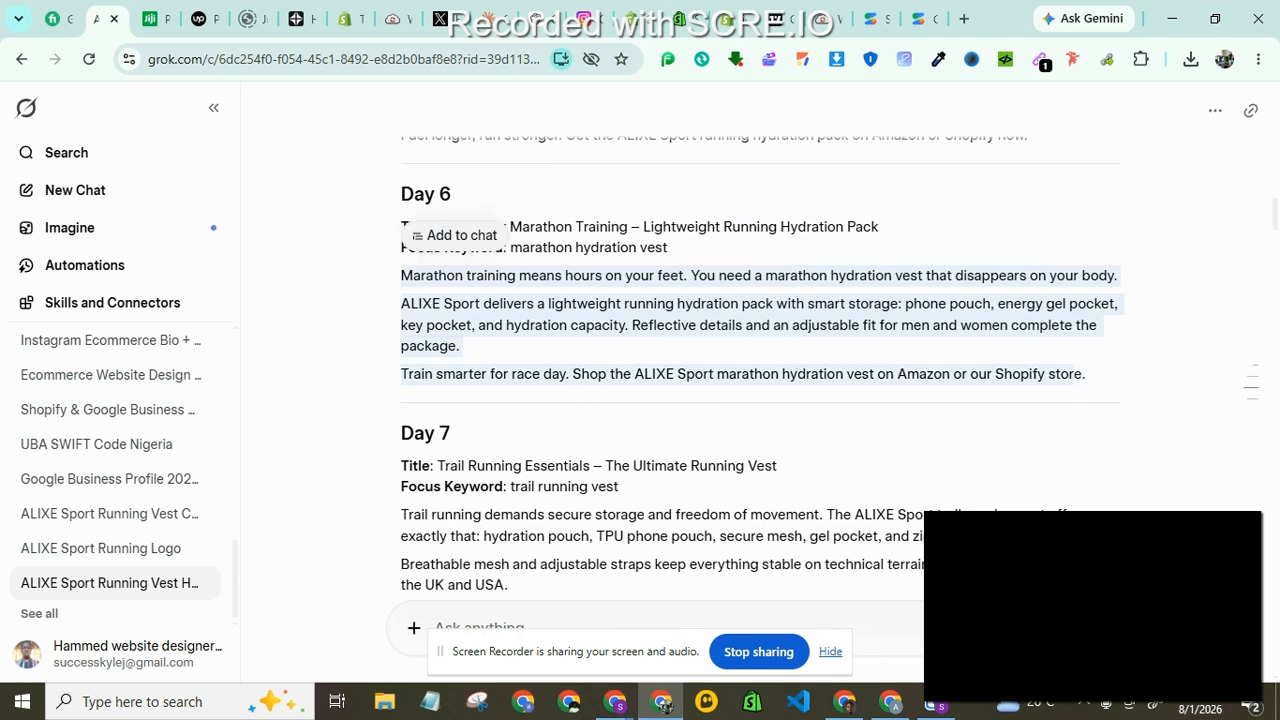
click(893, 703)
right_click(437, 316)
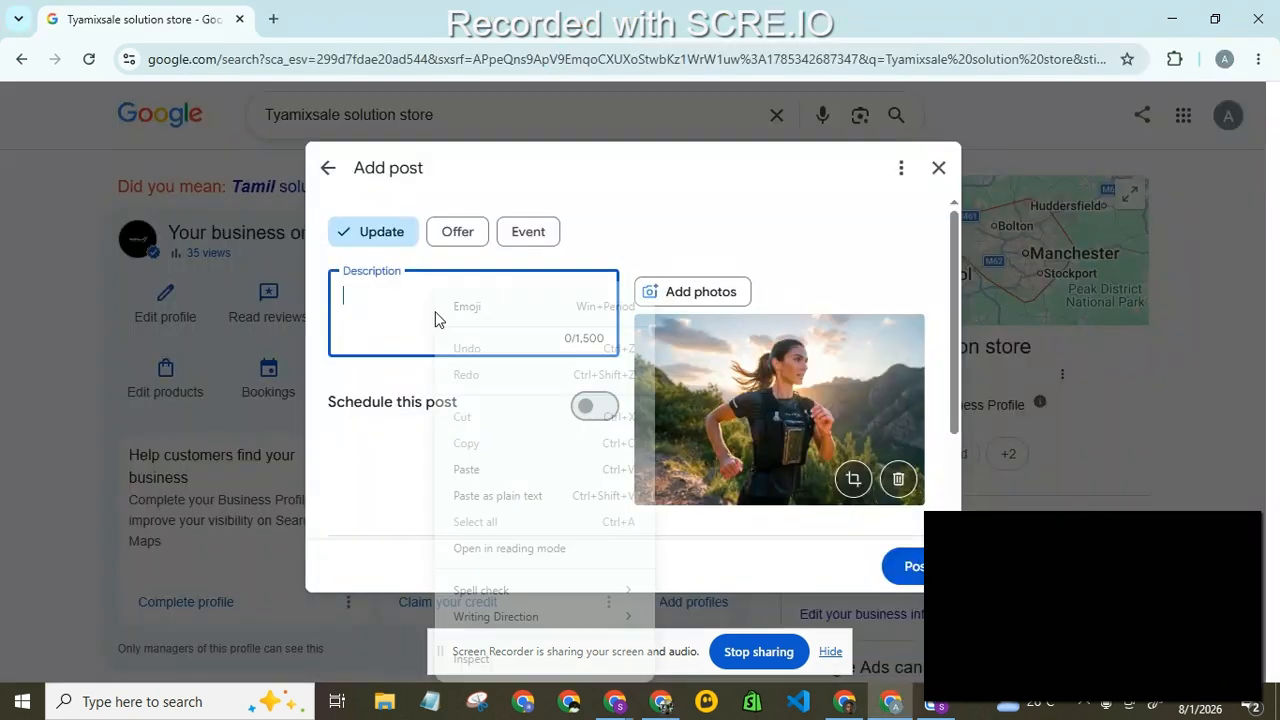
click(451, 492)
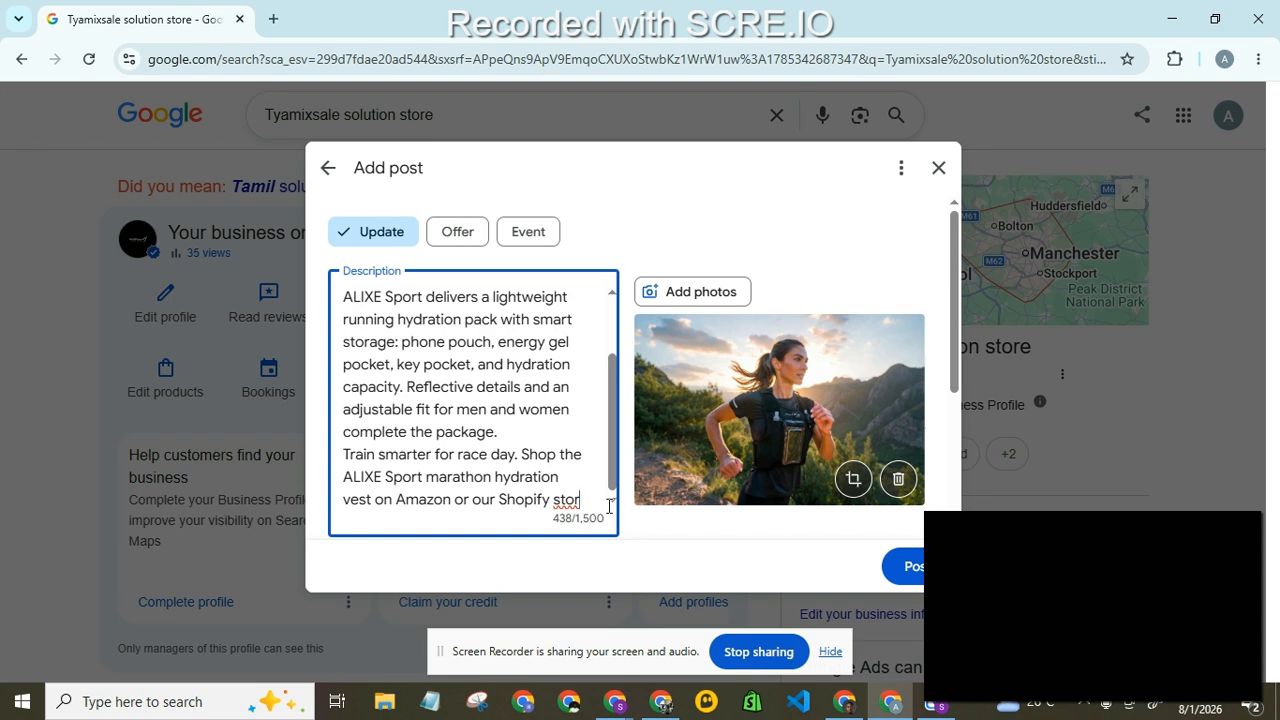
text(e)
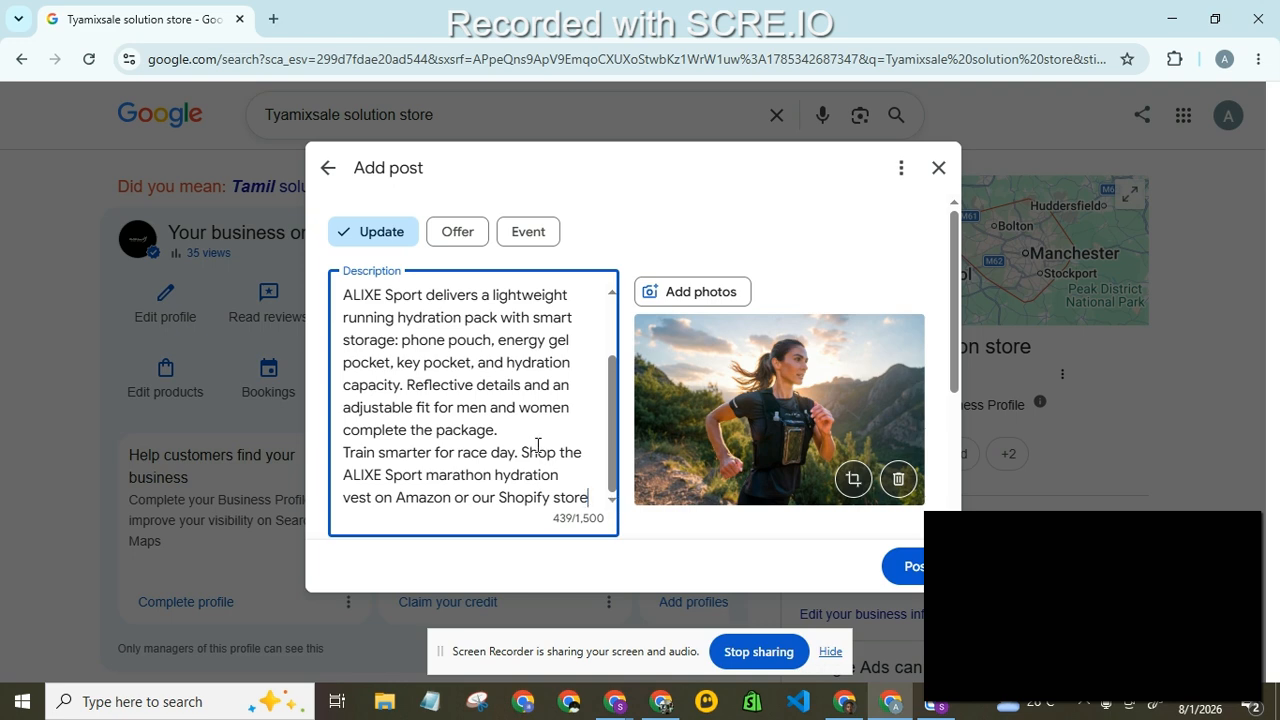
click(610, 297)
click(610, 297)
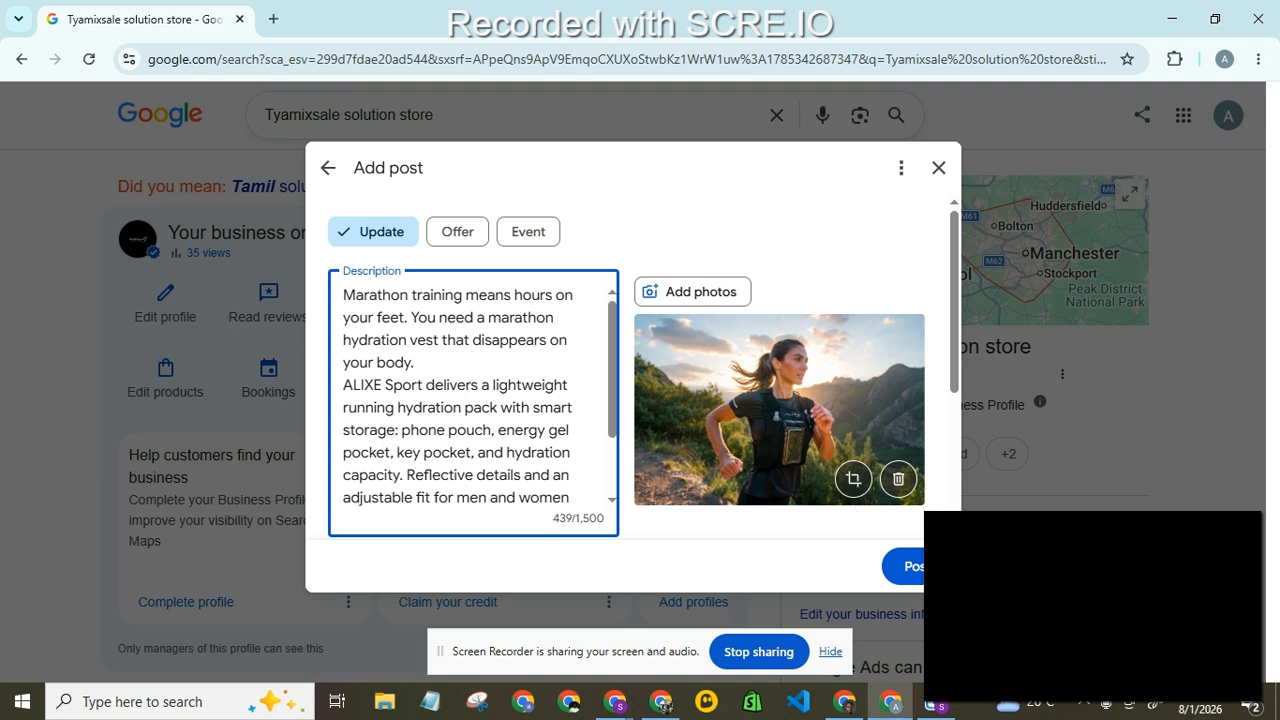
- Turn on scheduling for the post and set its publishing time to 09:30
mouse_move(933, 707)
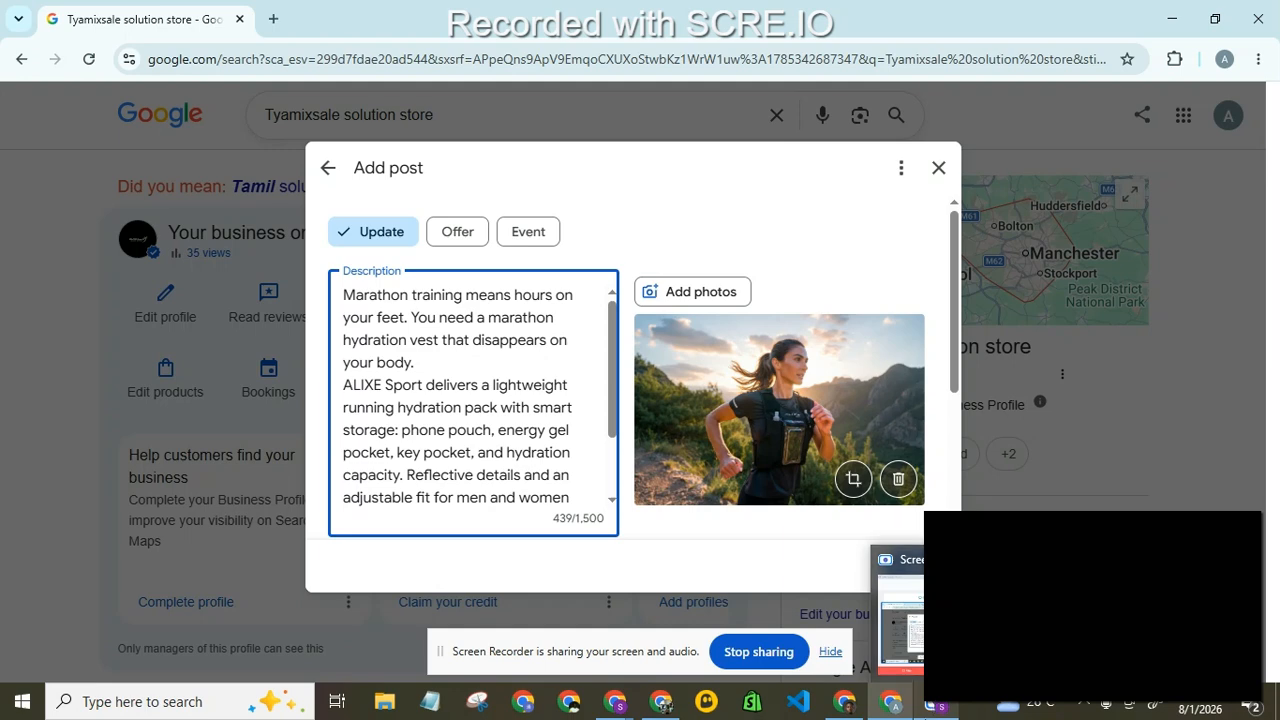
mouse_move(894, 708)
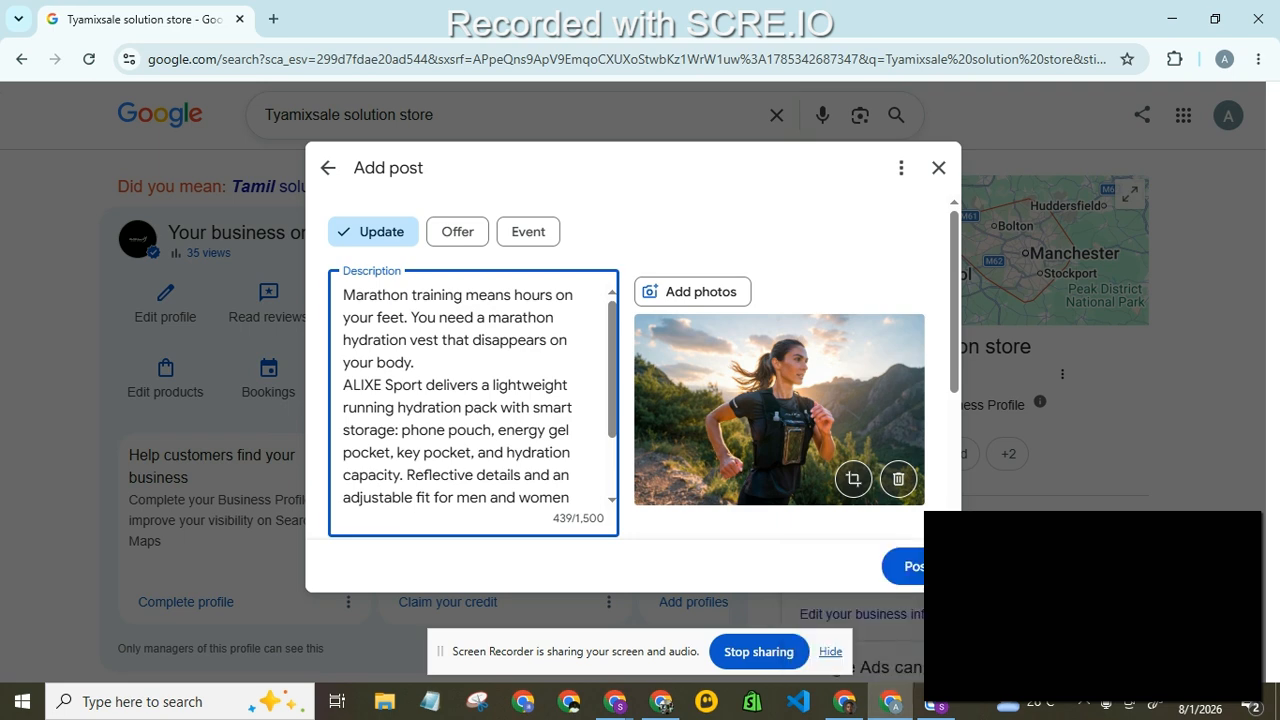
scroll(603, 381, down, 3)
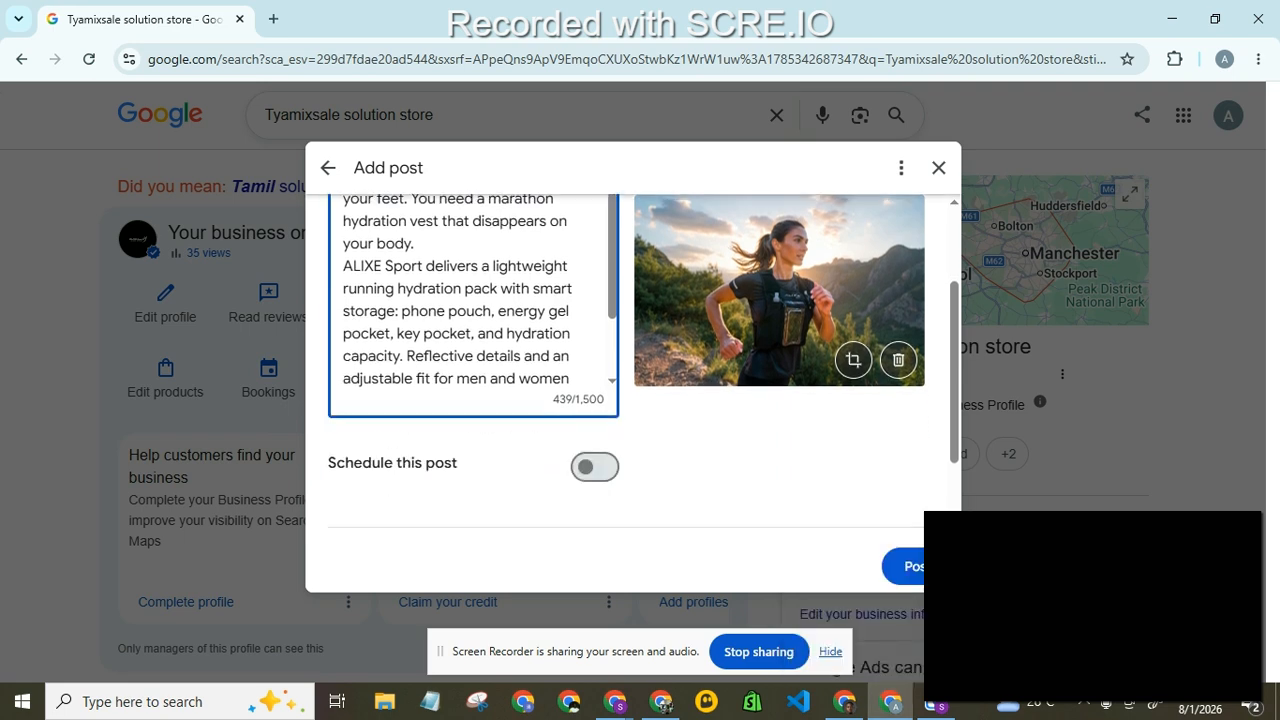
click(600, 375)
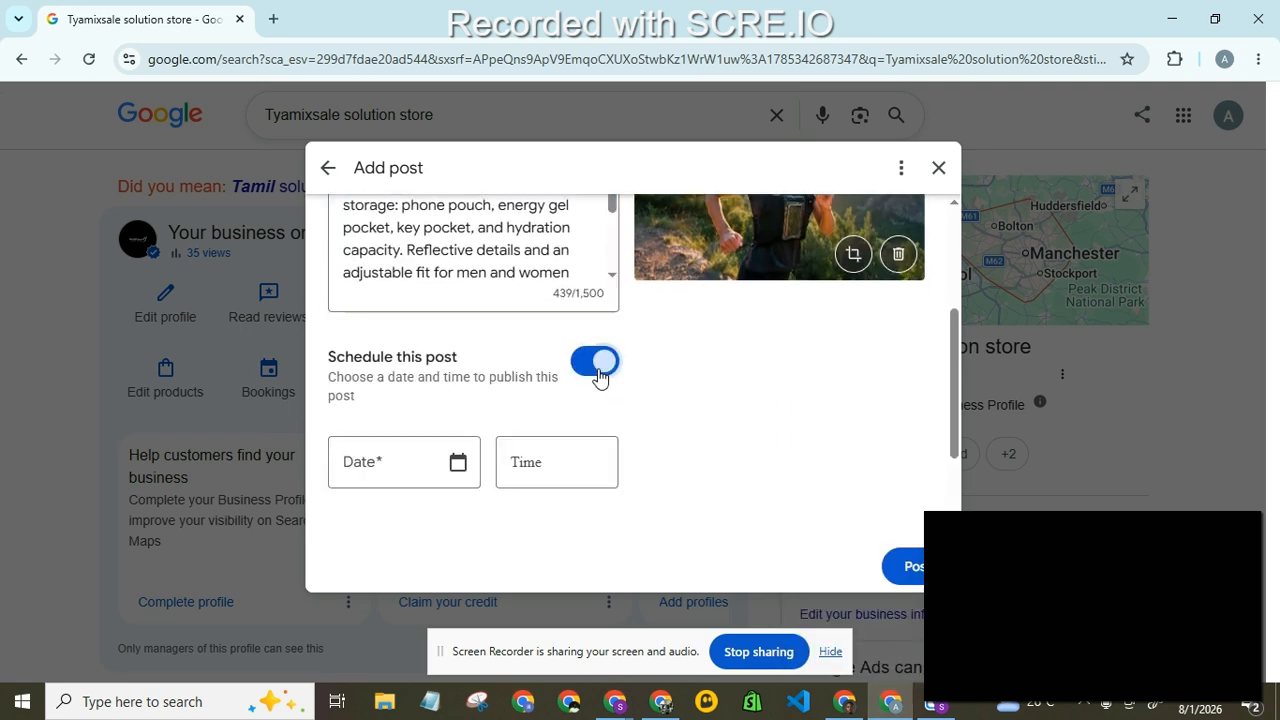
click(516, 461)
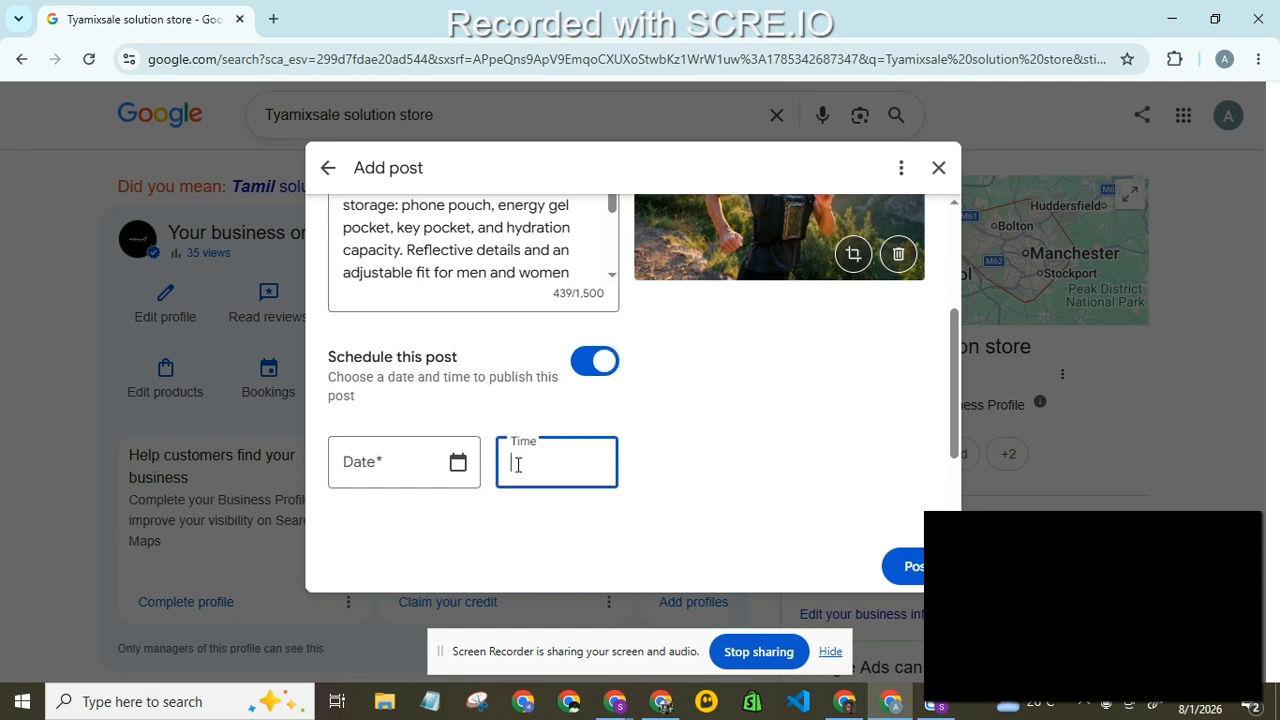
scroll(612, 420, down, 2)
scroll(612, 420, down, 3)
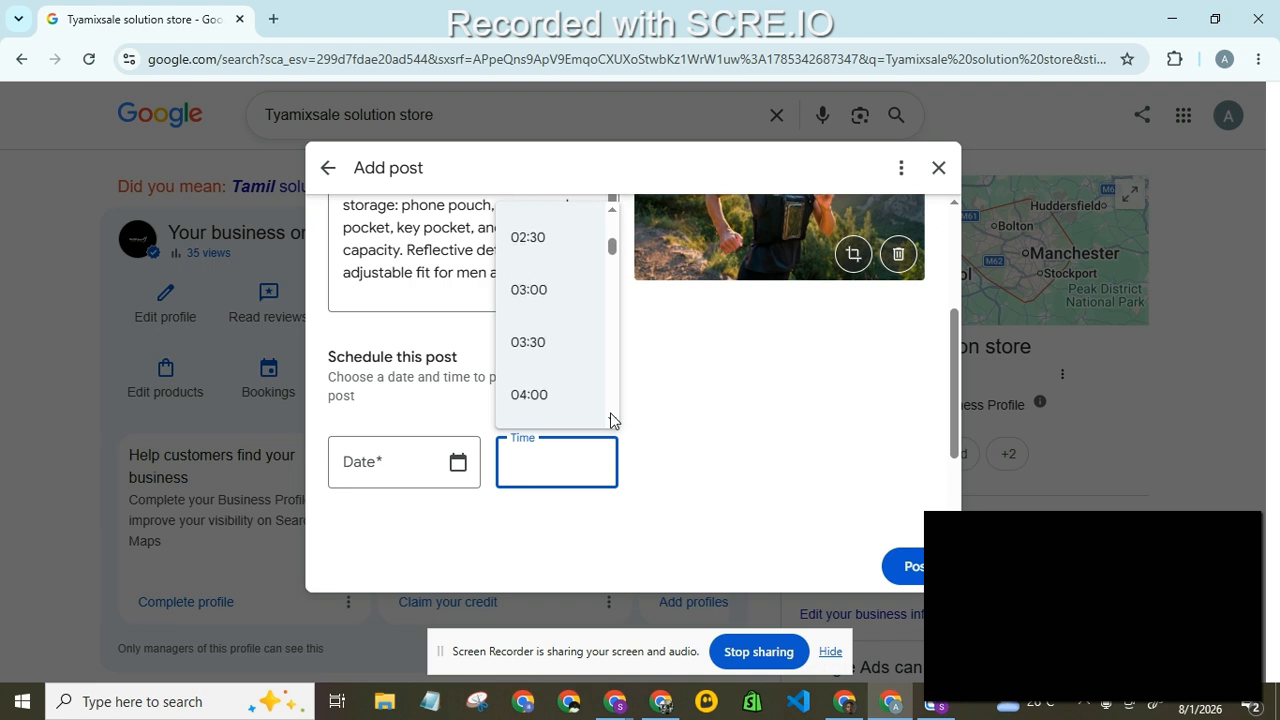
scroll(612, 420, down, 3)
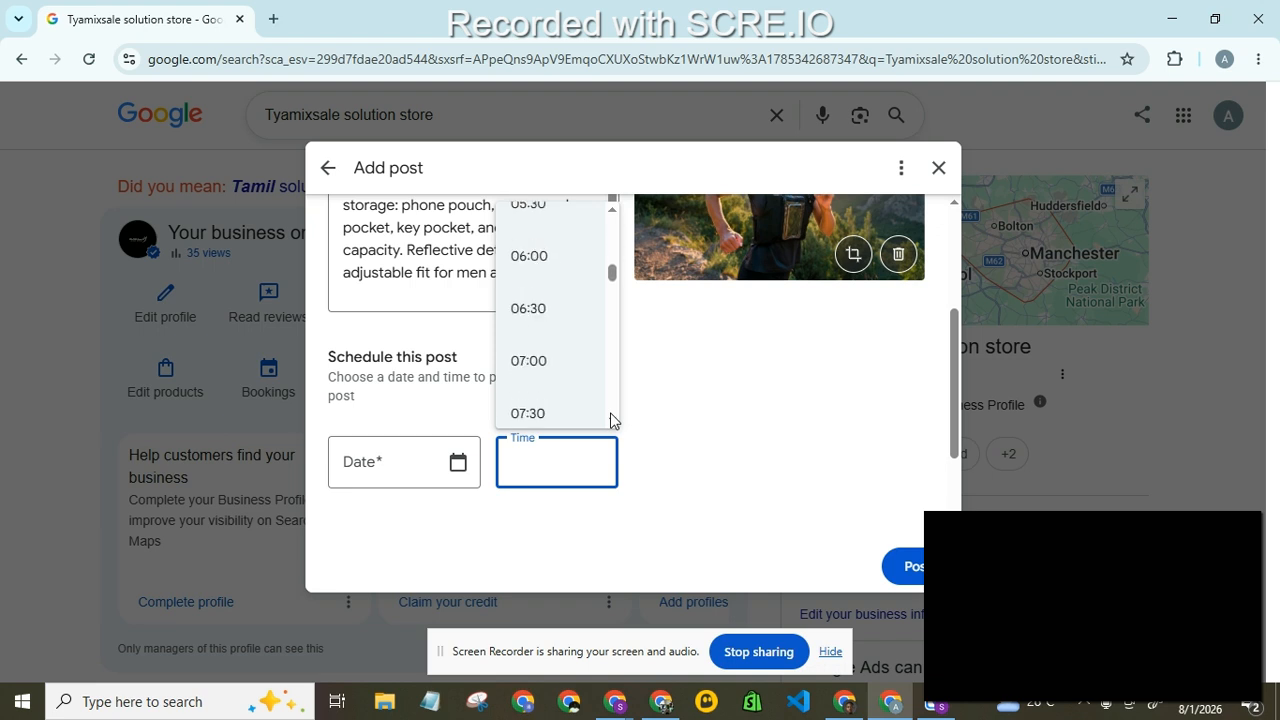
scroll(612, 420, down, 2)
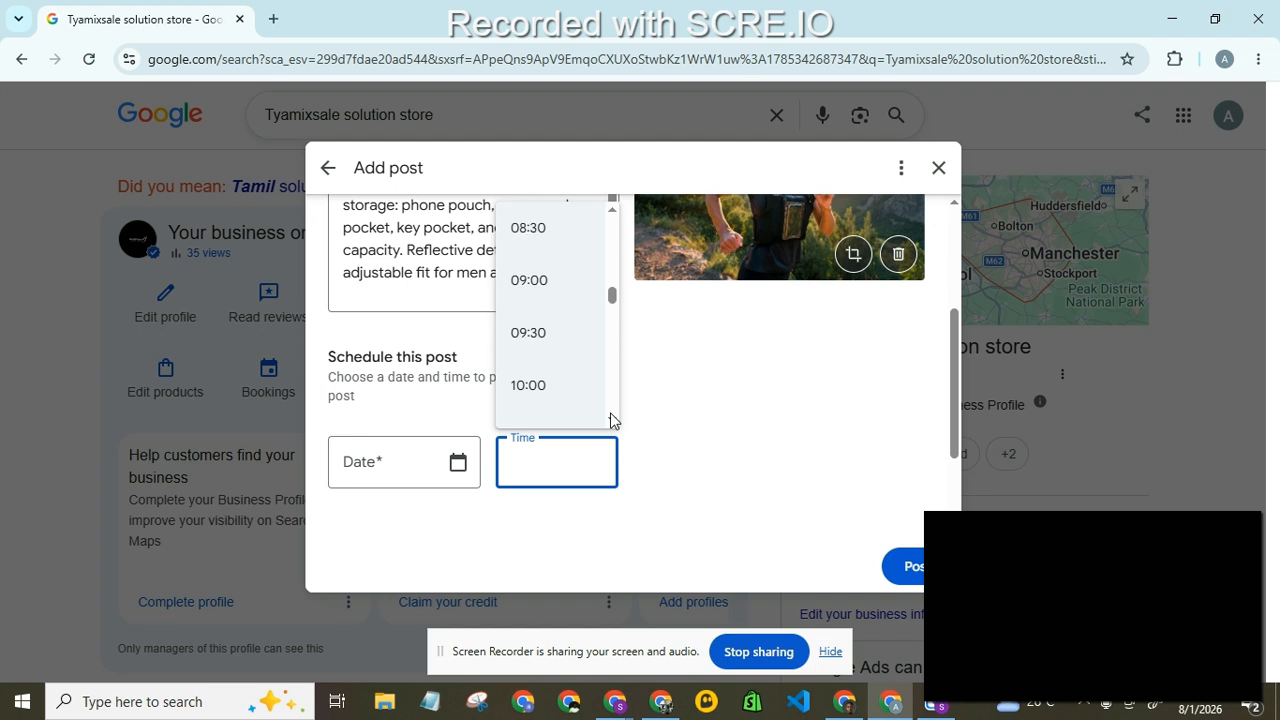
click(531, 340)
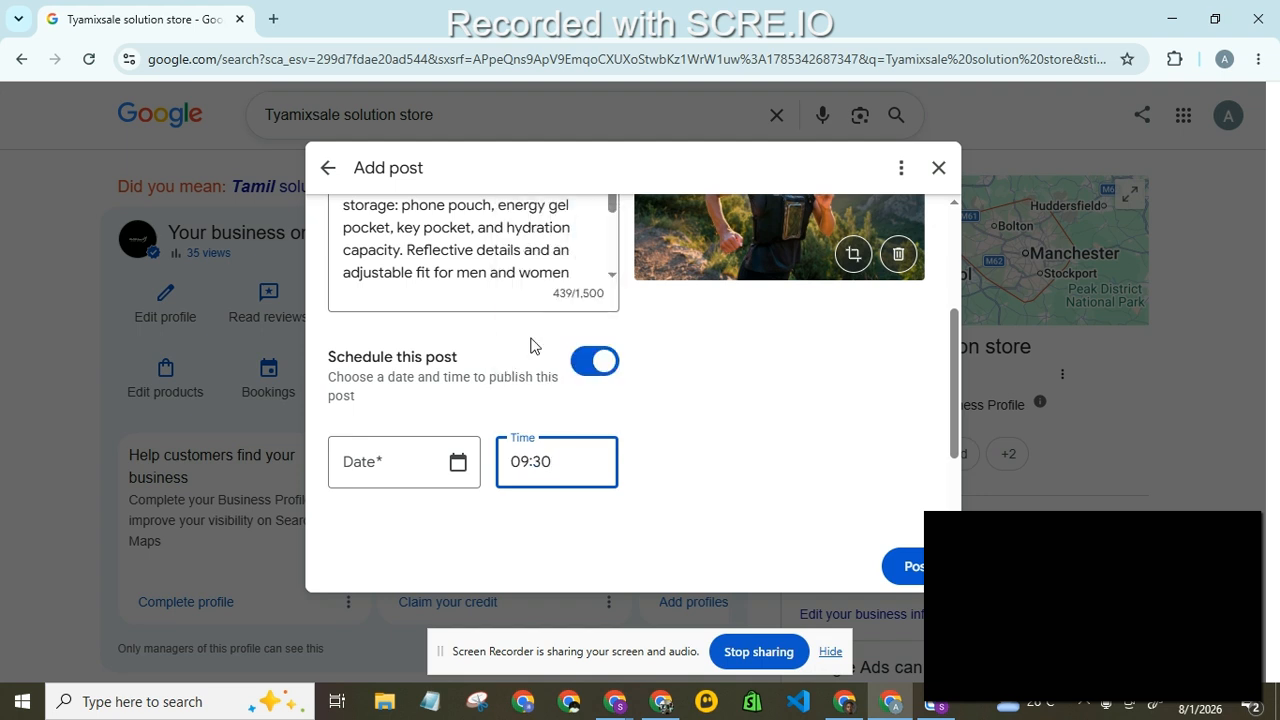
- Set the post's publishing date to 17/08/2026 and confirm it in the calendar
click(457, 466)
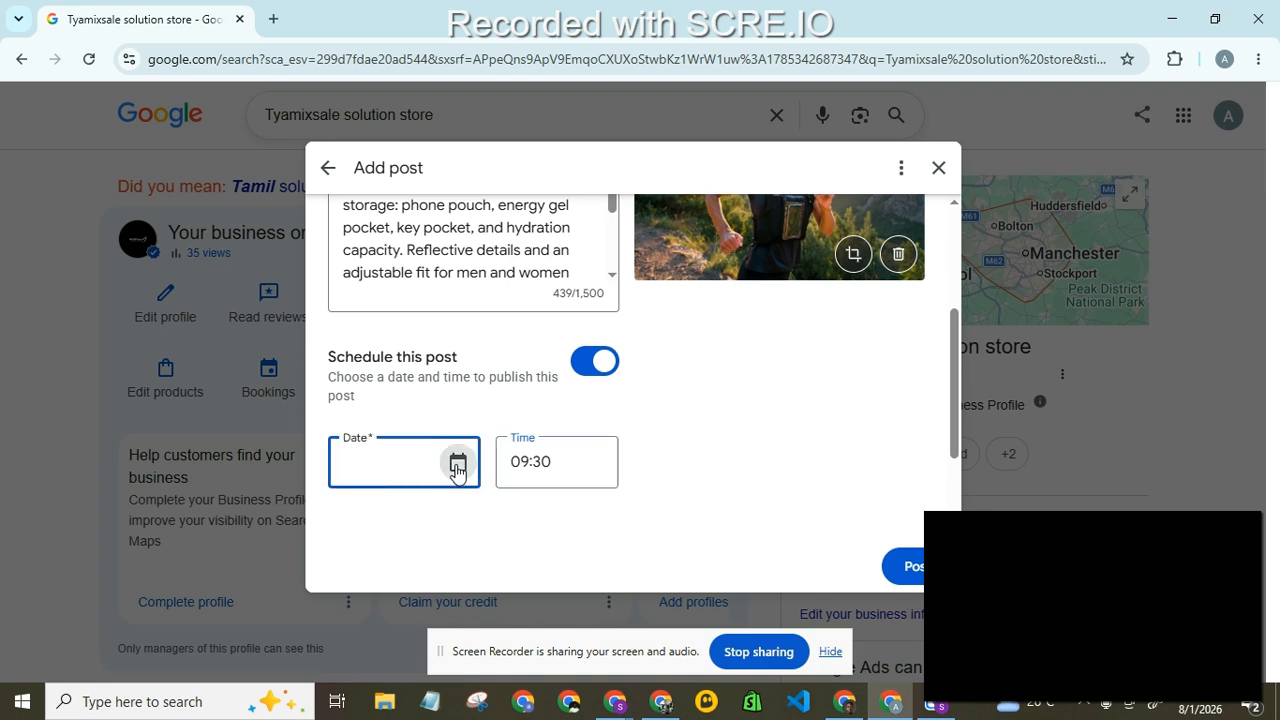
click(457, 466)
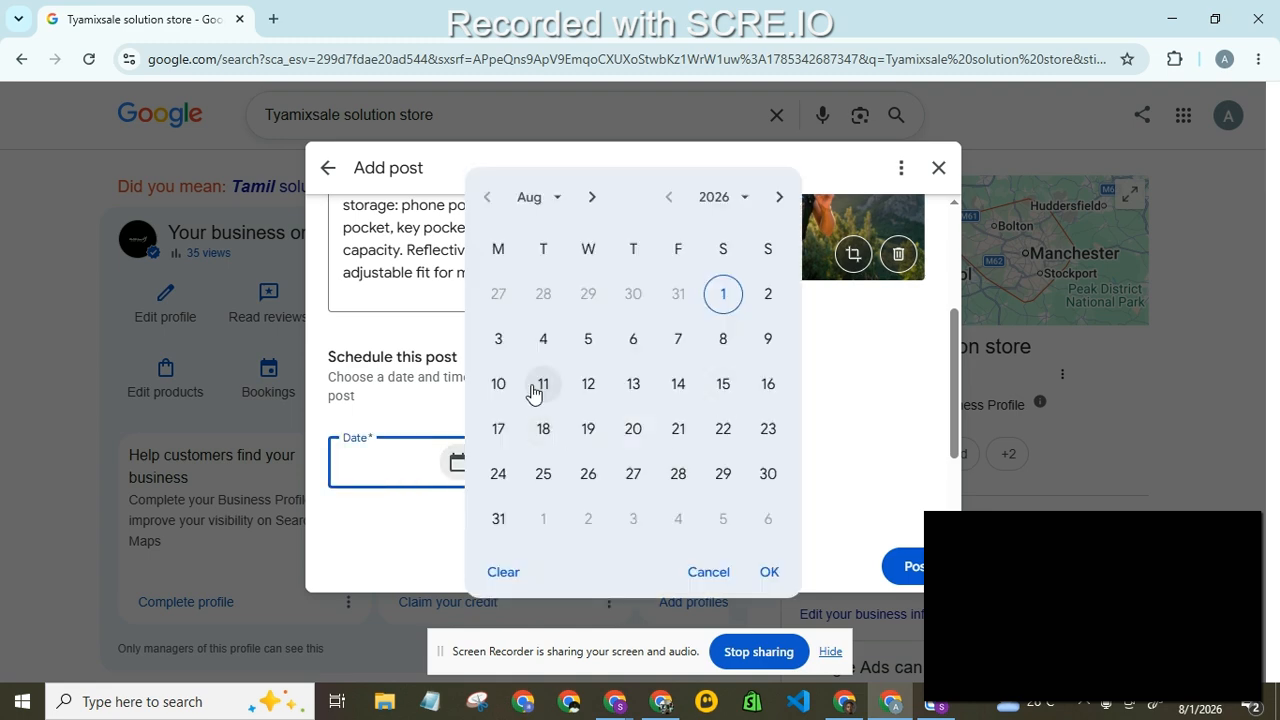
click(498, 432)
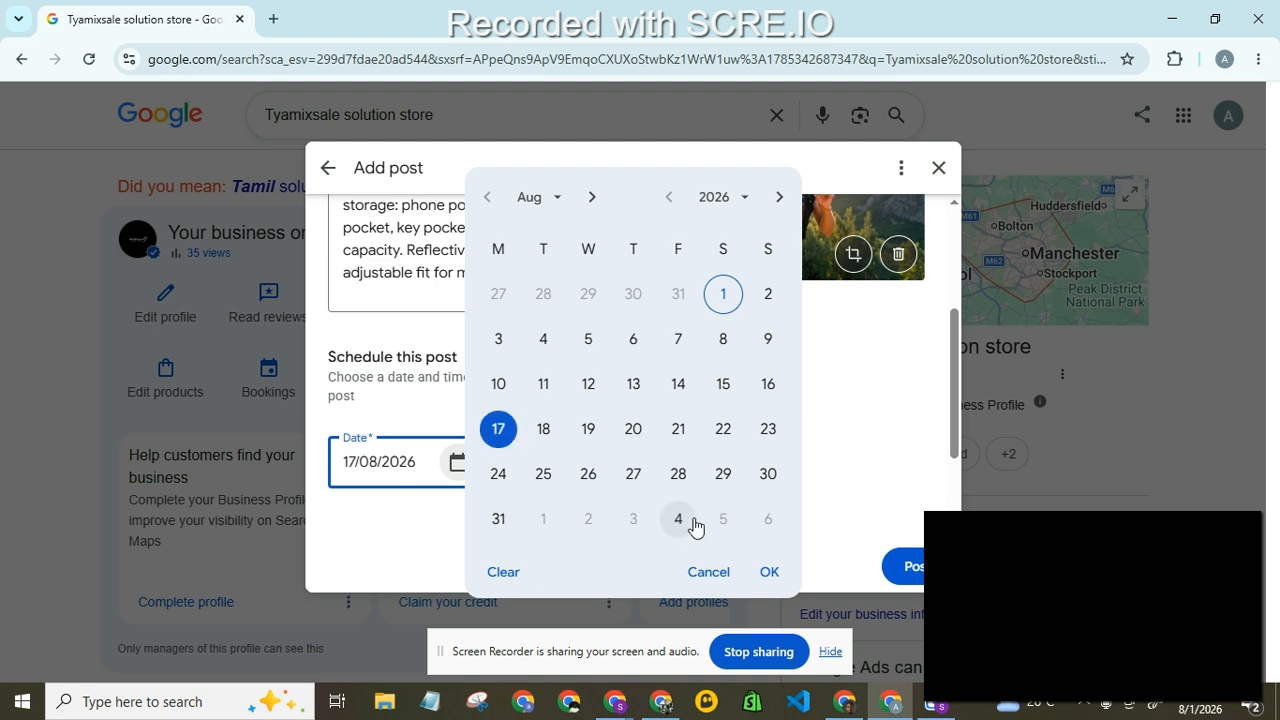
click(769, 577)
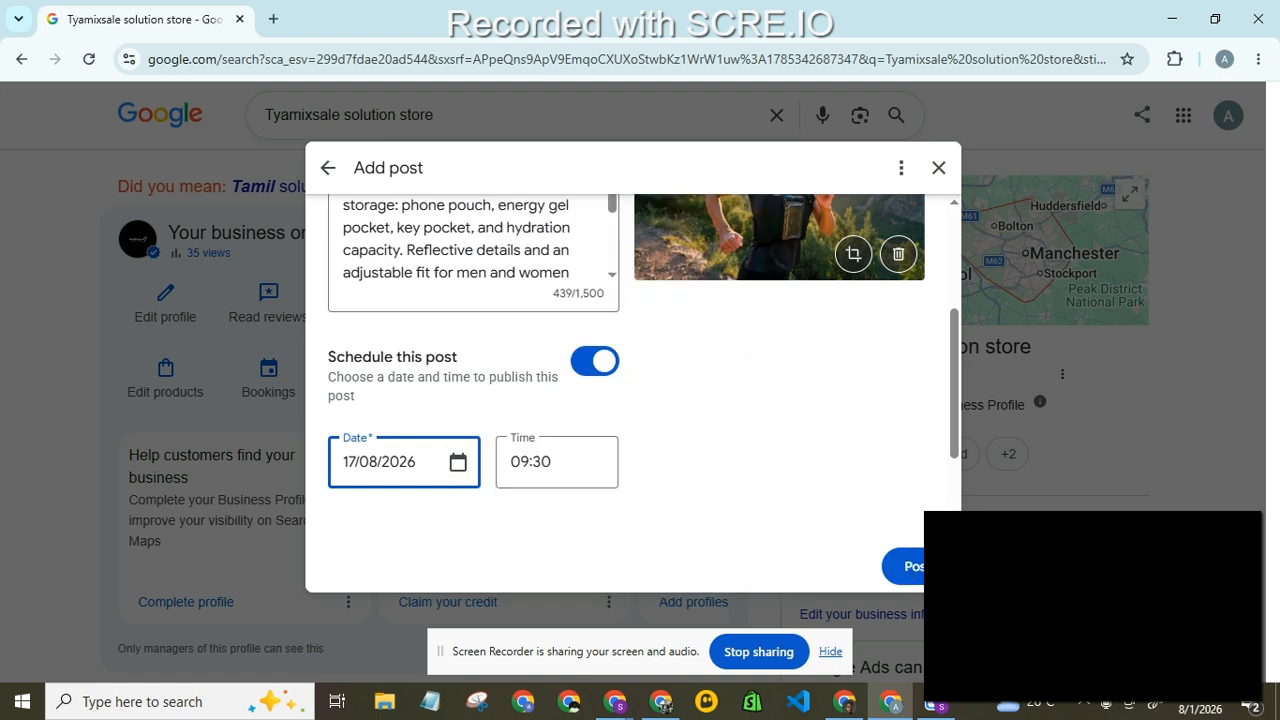
- Expand the optional button details without choosing a button, submit the scheduled post and close the posts overview
scroll(630, 370, down, 2)
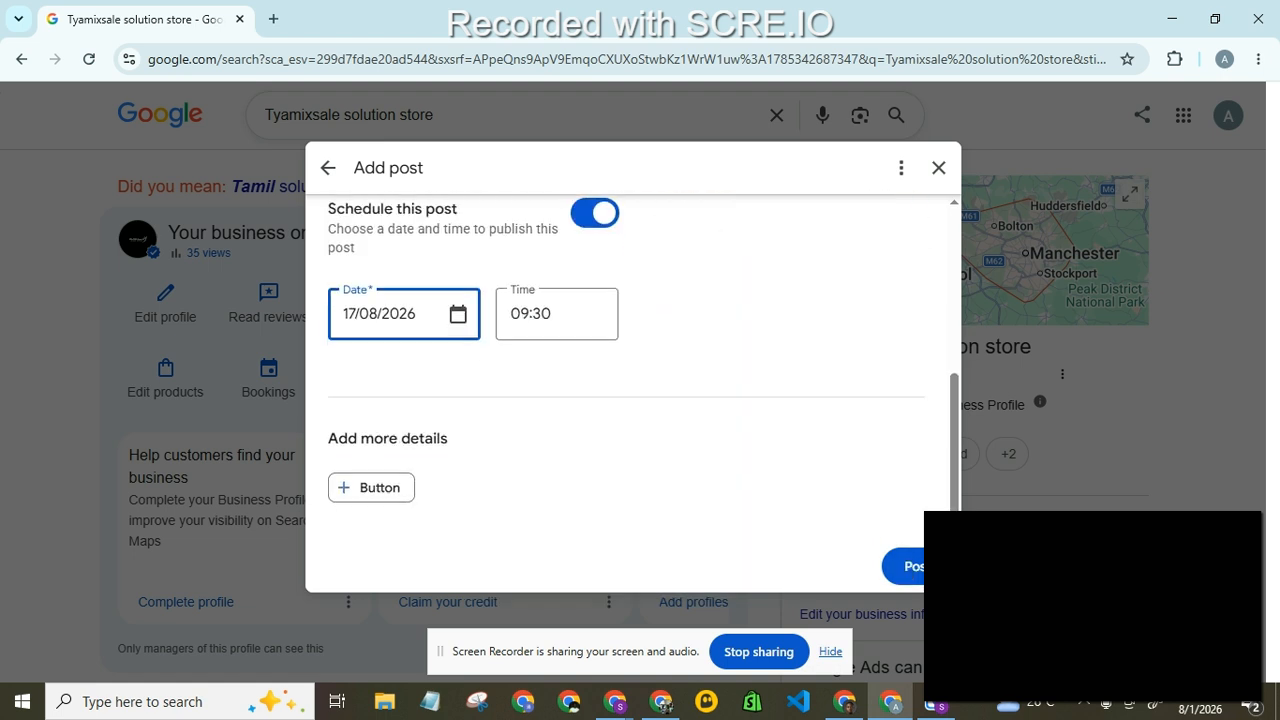
click(375, 497)
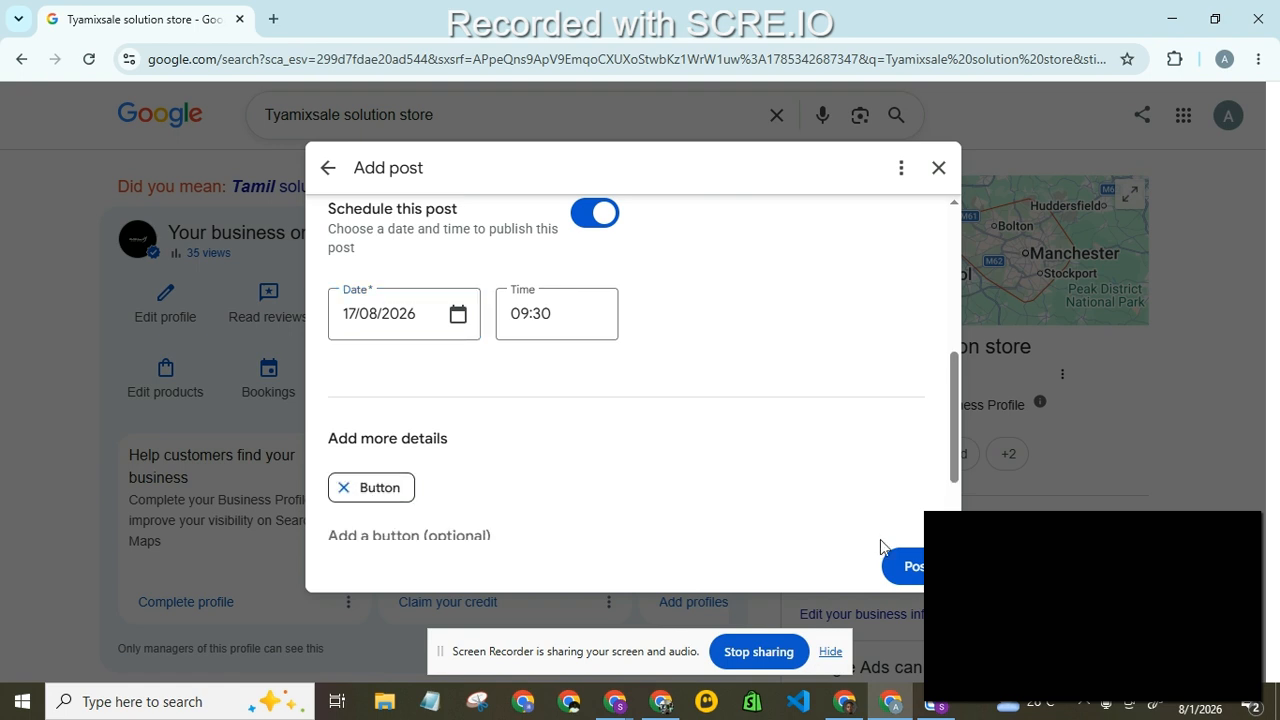
scroll(871, 549, down, 1)
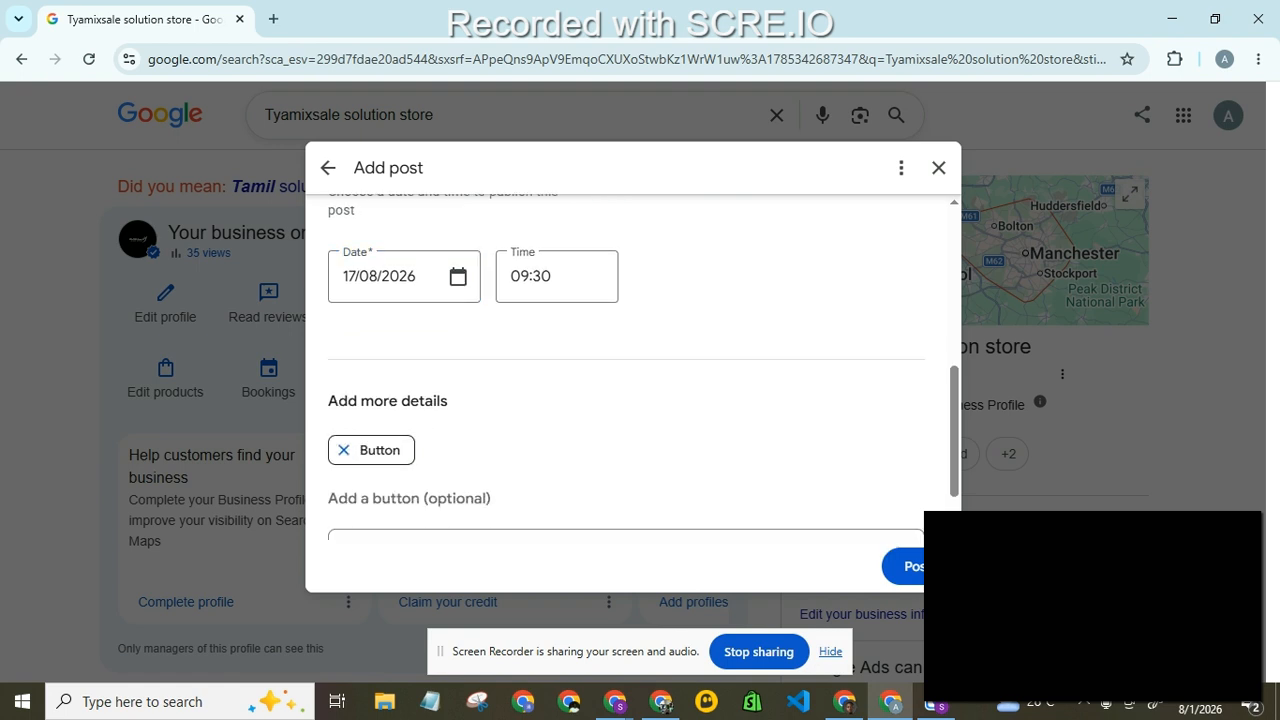
click(916, 567)
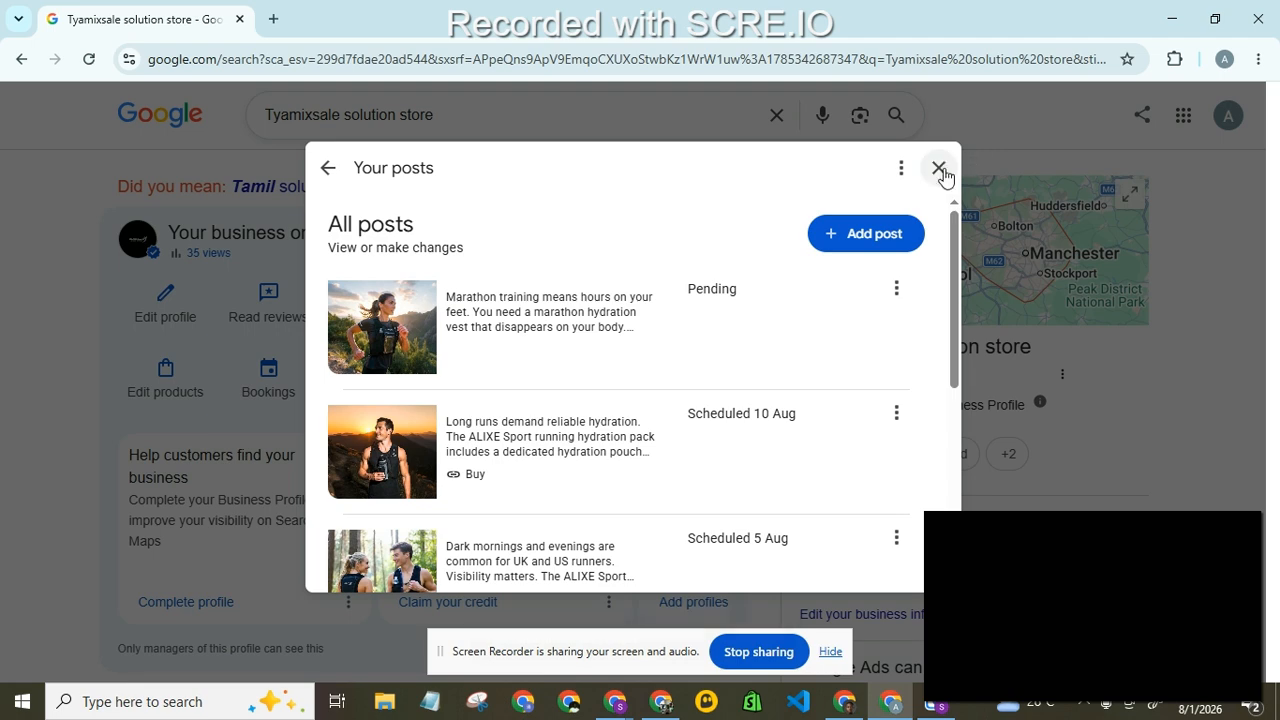
click(940, 170)
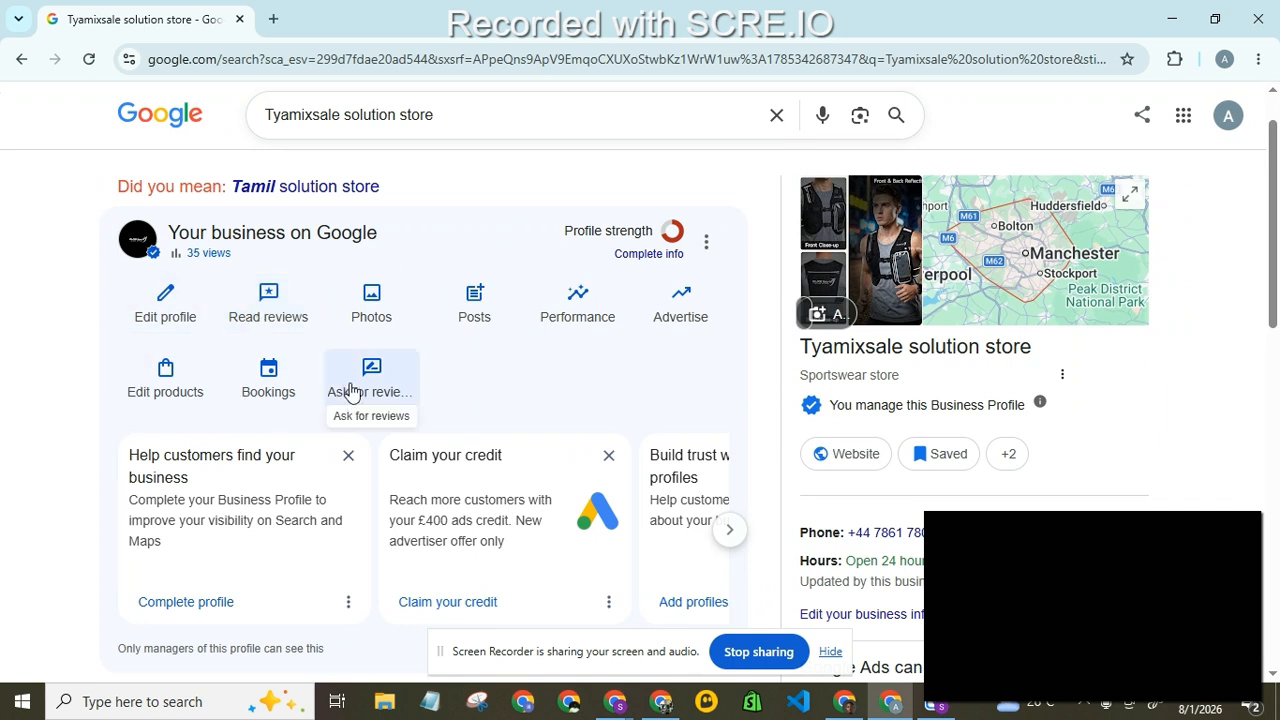
- Open the Business Profile's product list and look over the existing products
click(181, 375)
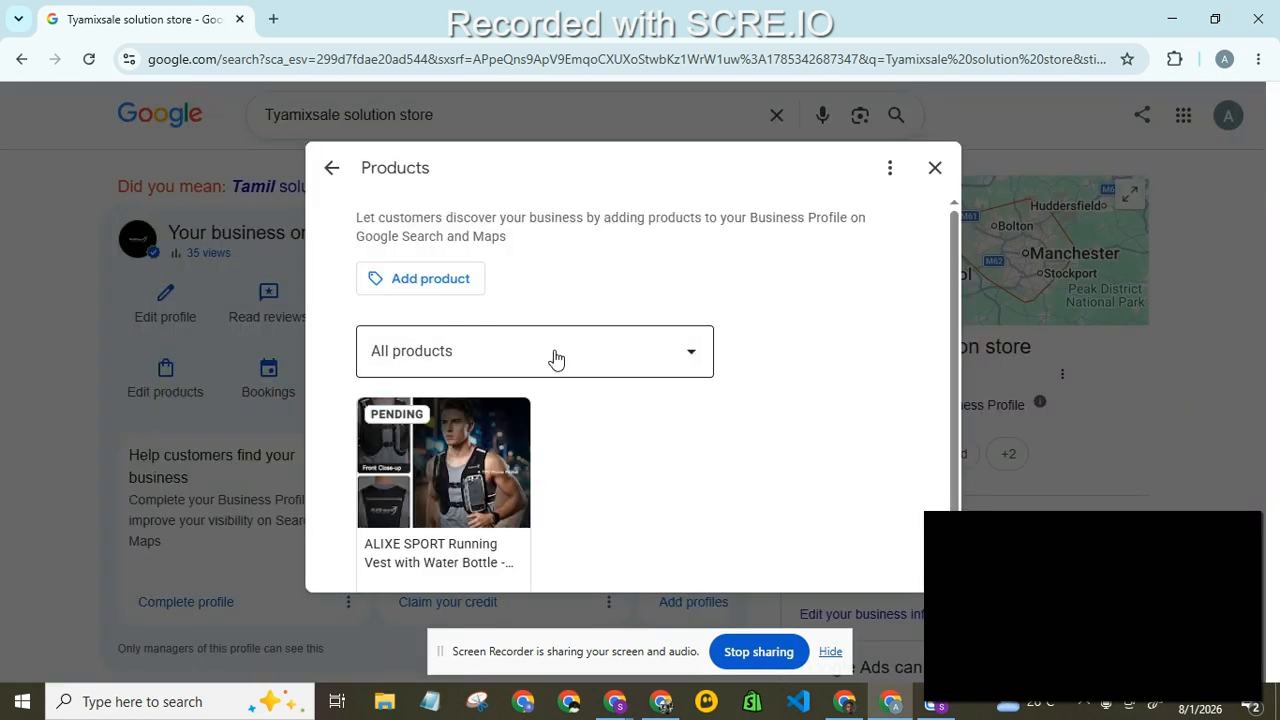
click(449, 284)
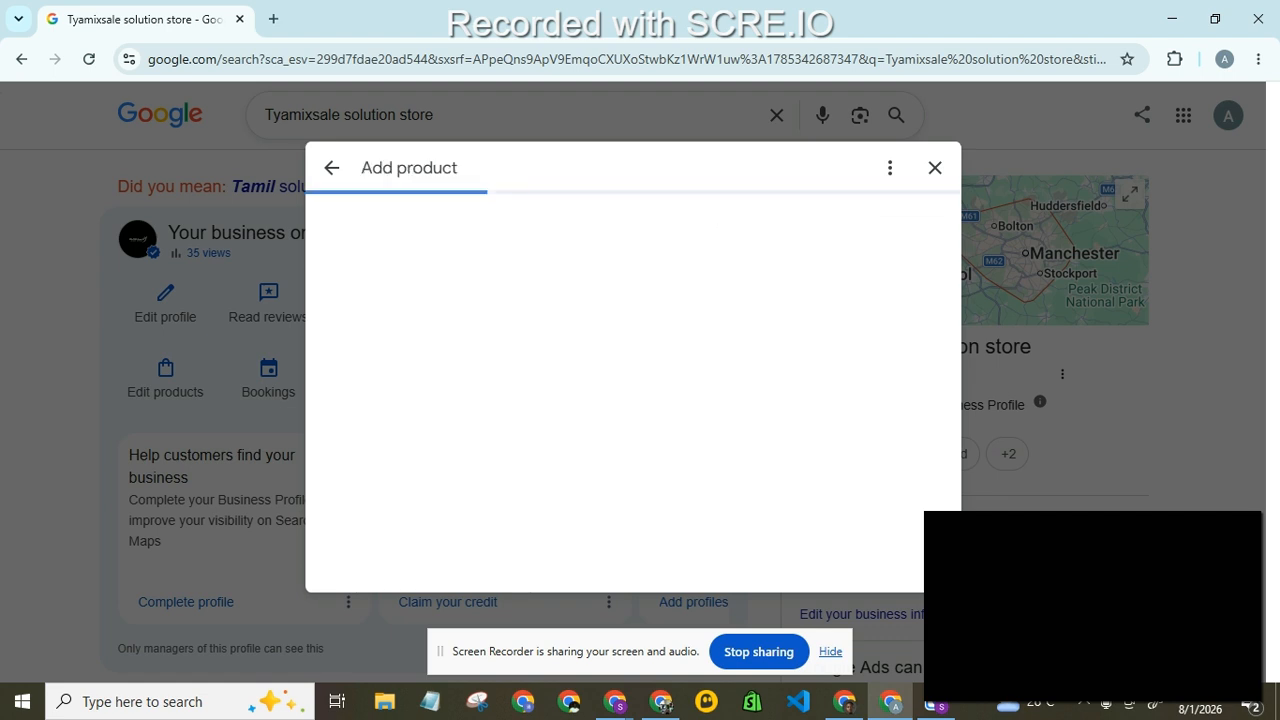
click(330, 170)
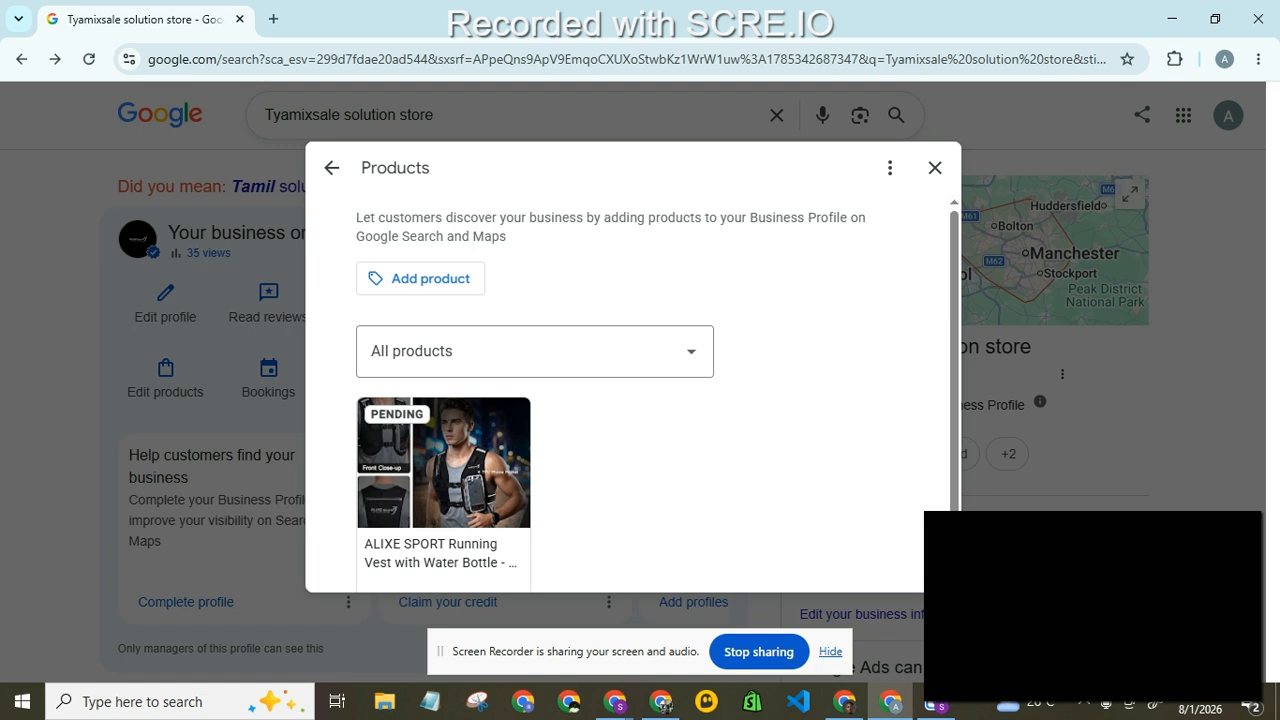
scroll(633, 393, down, 1)
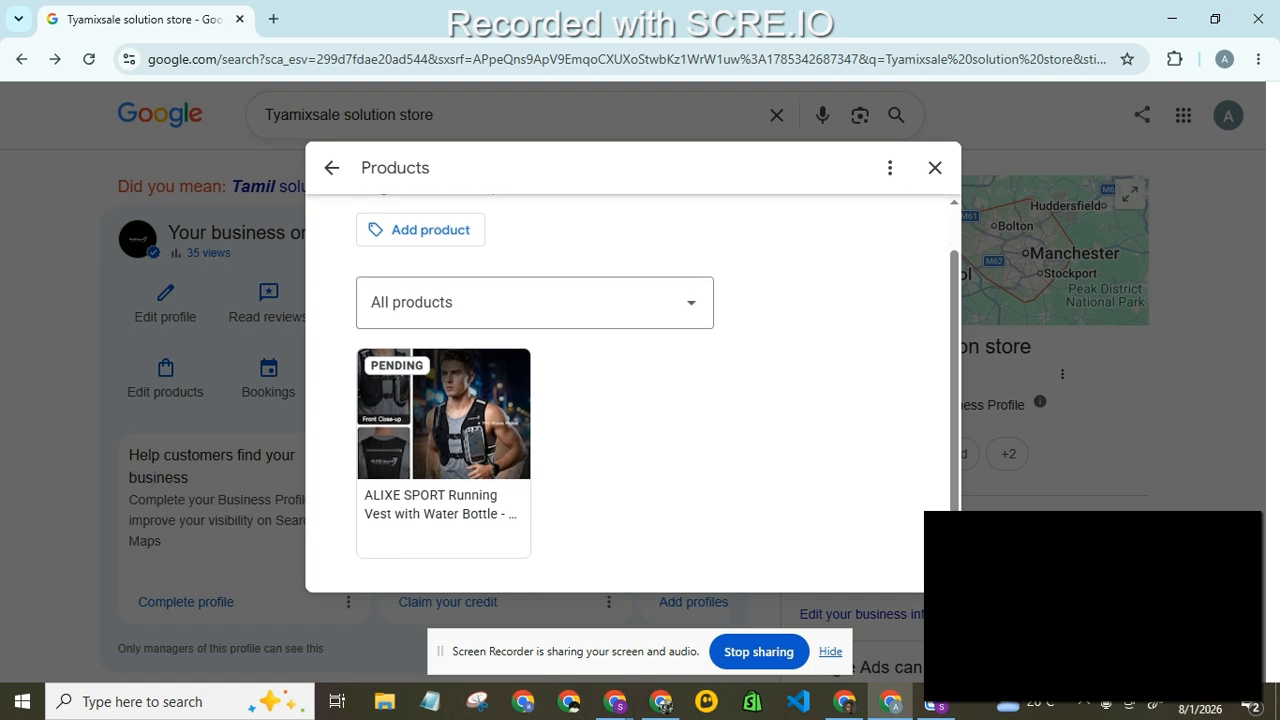
- Open the pending ALIXE SPORT Running Vest product, review its details down to the landing page URL, and publish it again
click(410, 370)
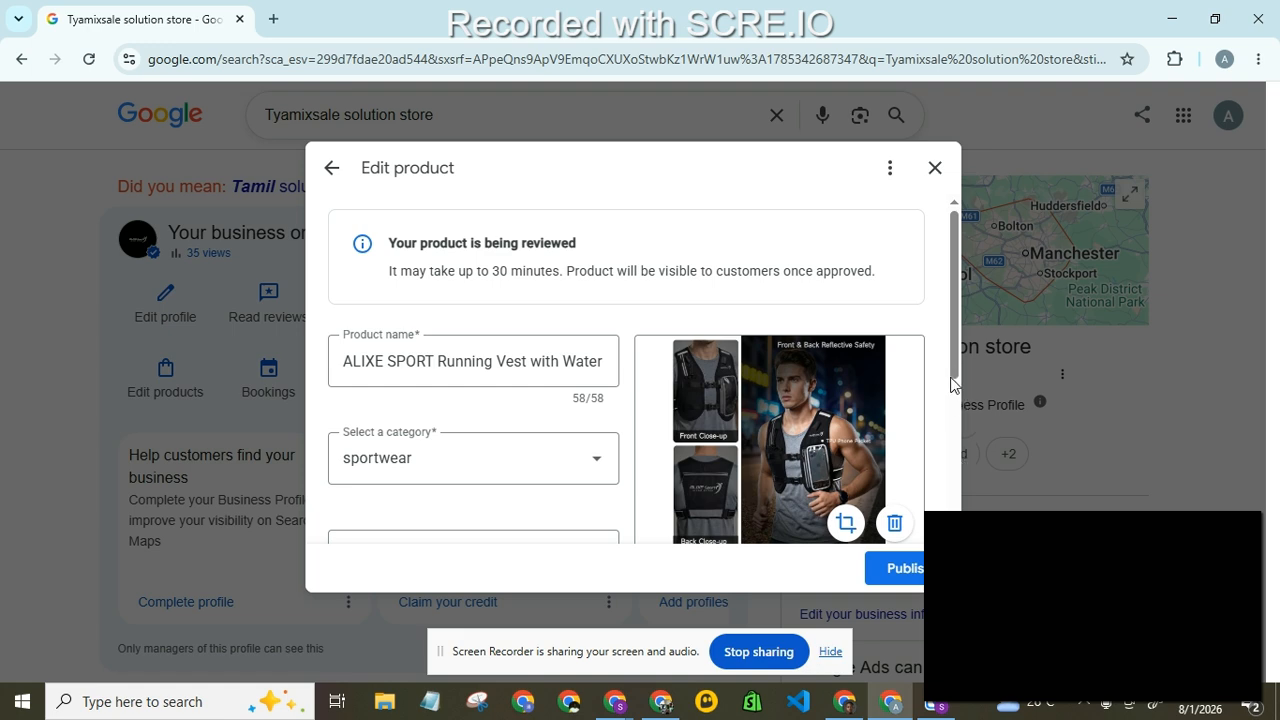
scroll(955, 441, down, 2)
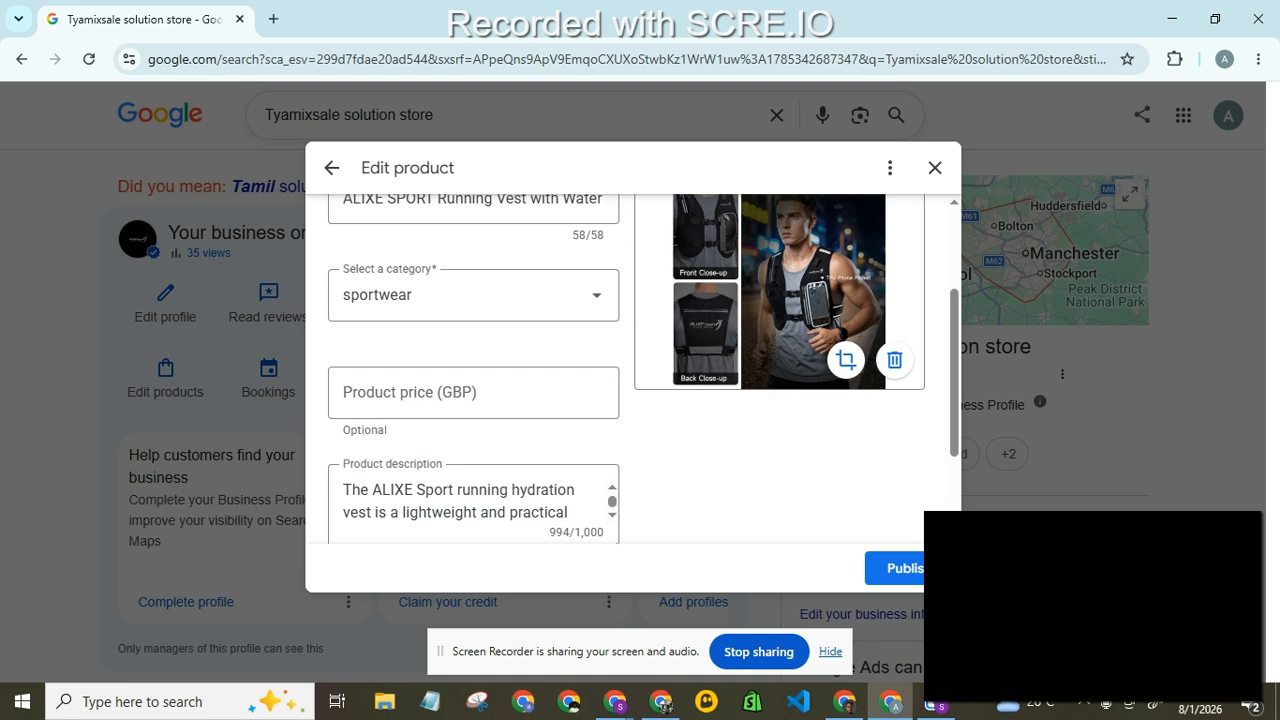
scroll(630, 370, down, 2)
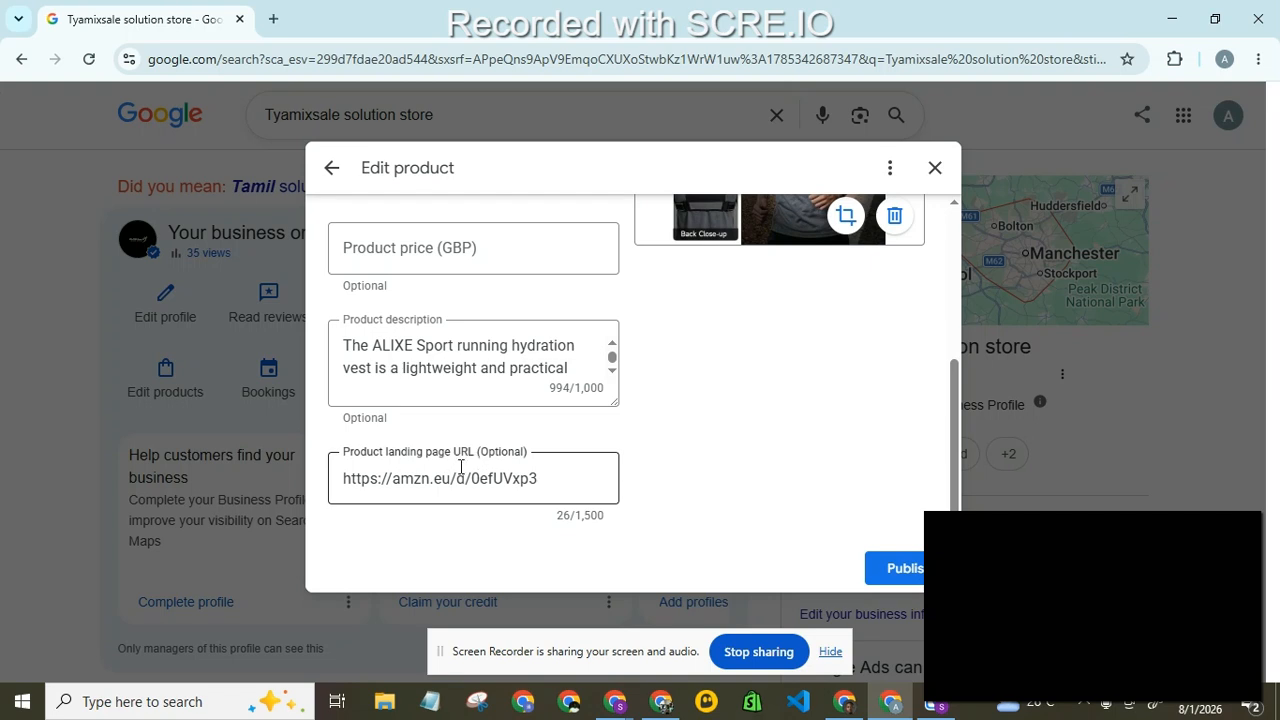
click(890, 568)
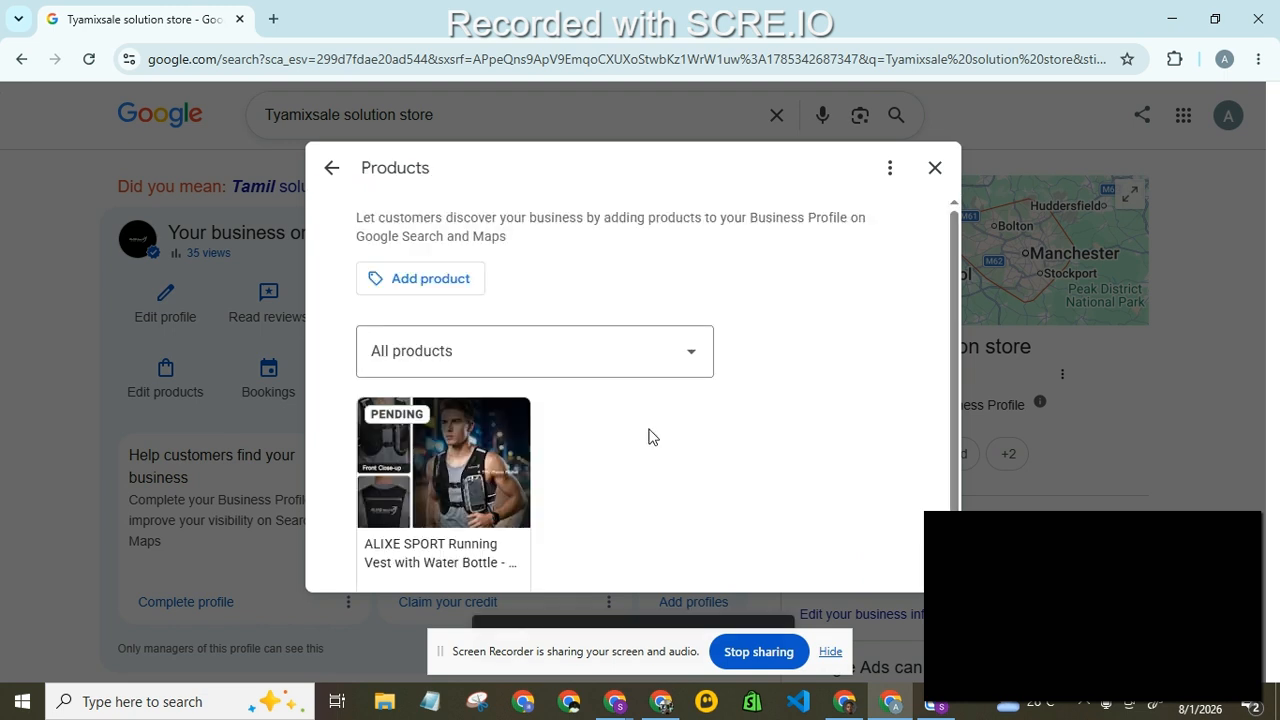
- Filter the product list by the sportwear category and look over the products in it
click(690, 352)
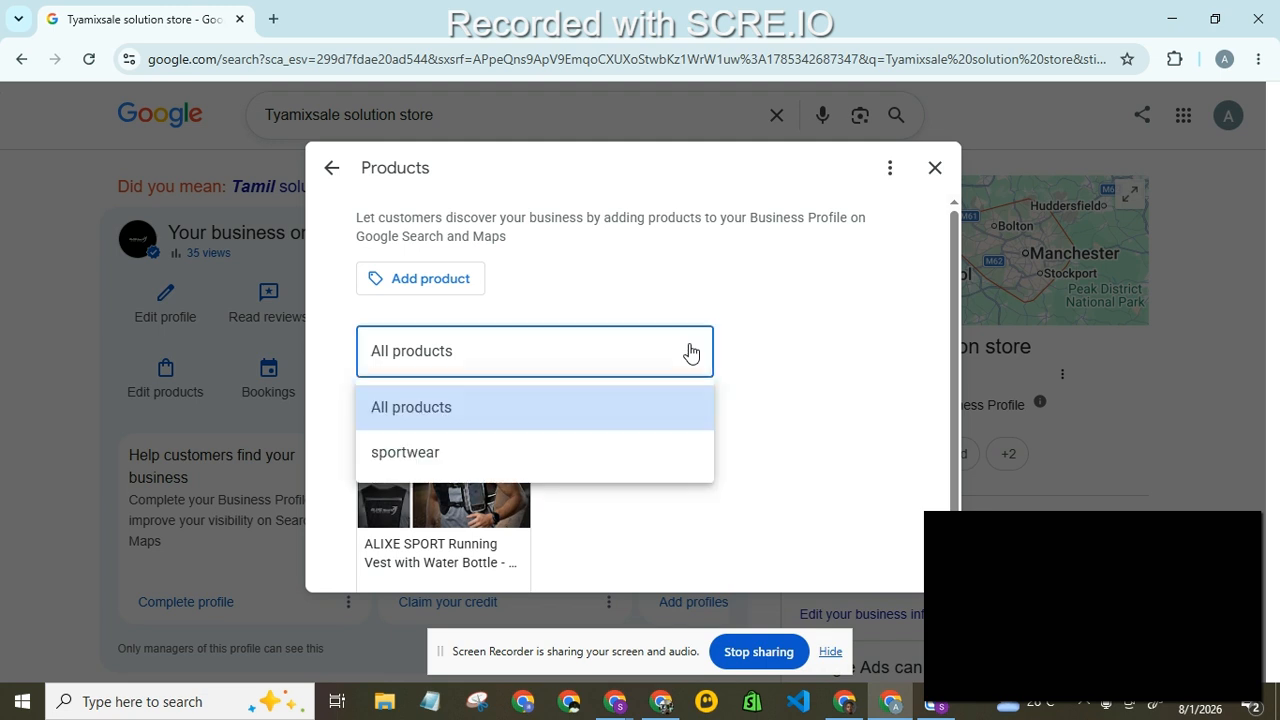
click(474, 469)
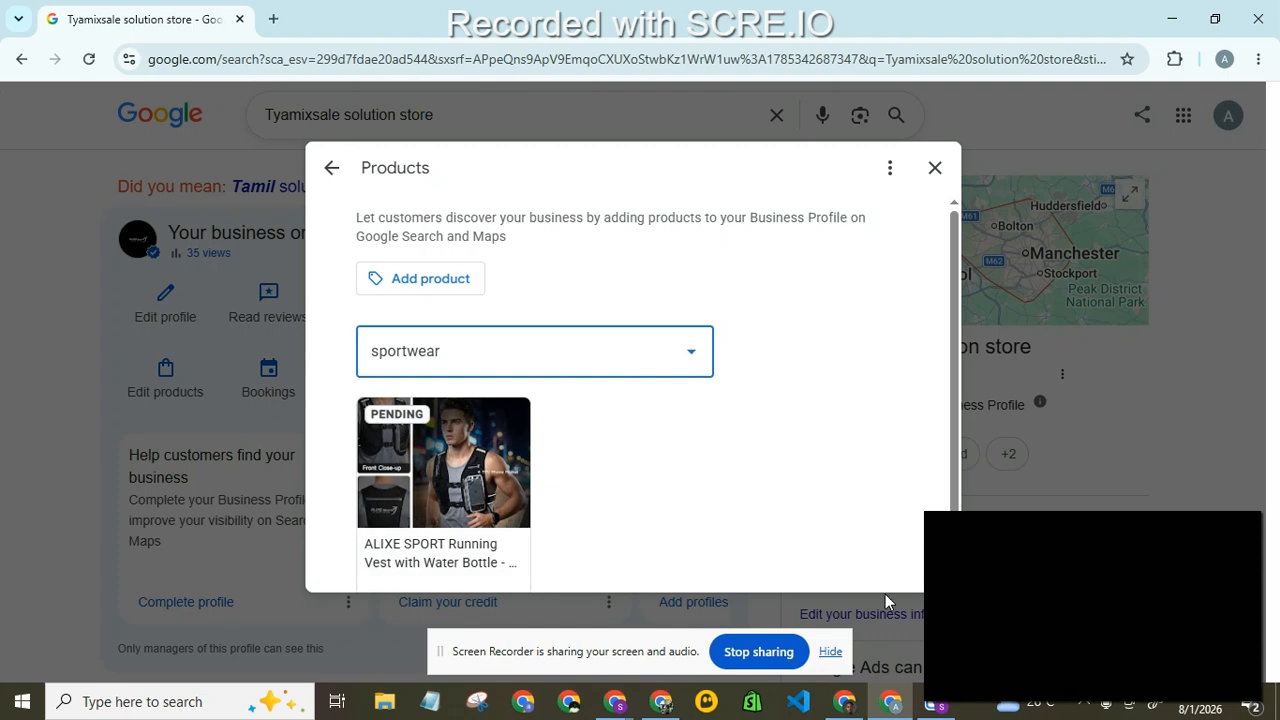
scroll(632, 393, down, 1)
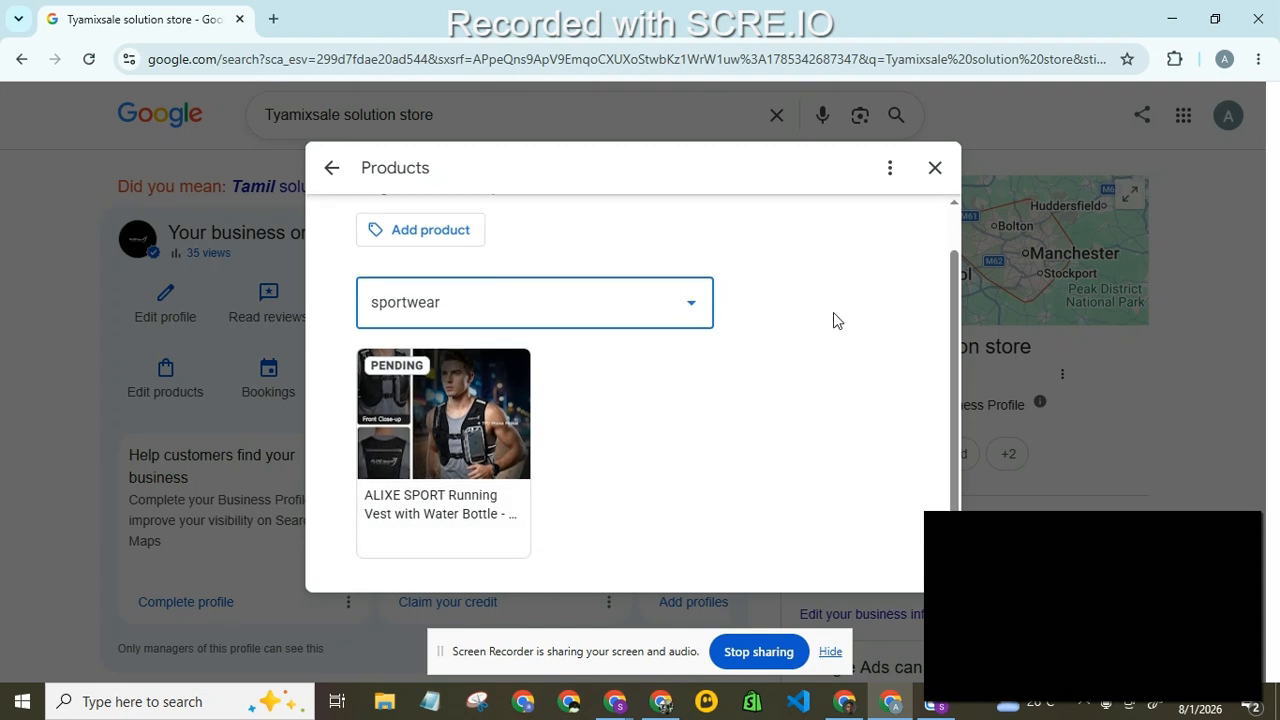
scroll(952, 208, up, 1)
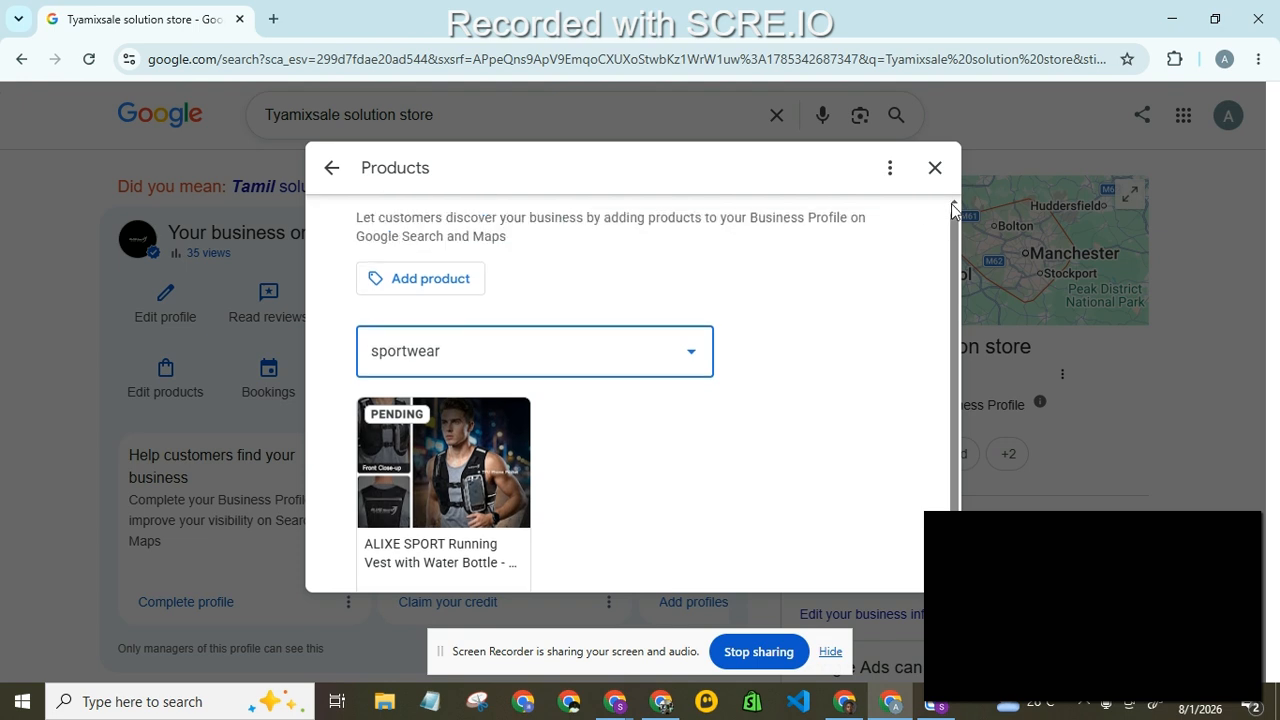
- Start a new product in the sportwear category, leaving its name and price empty
click(434, 280)
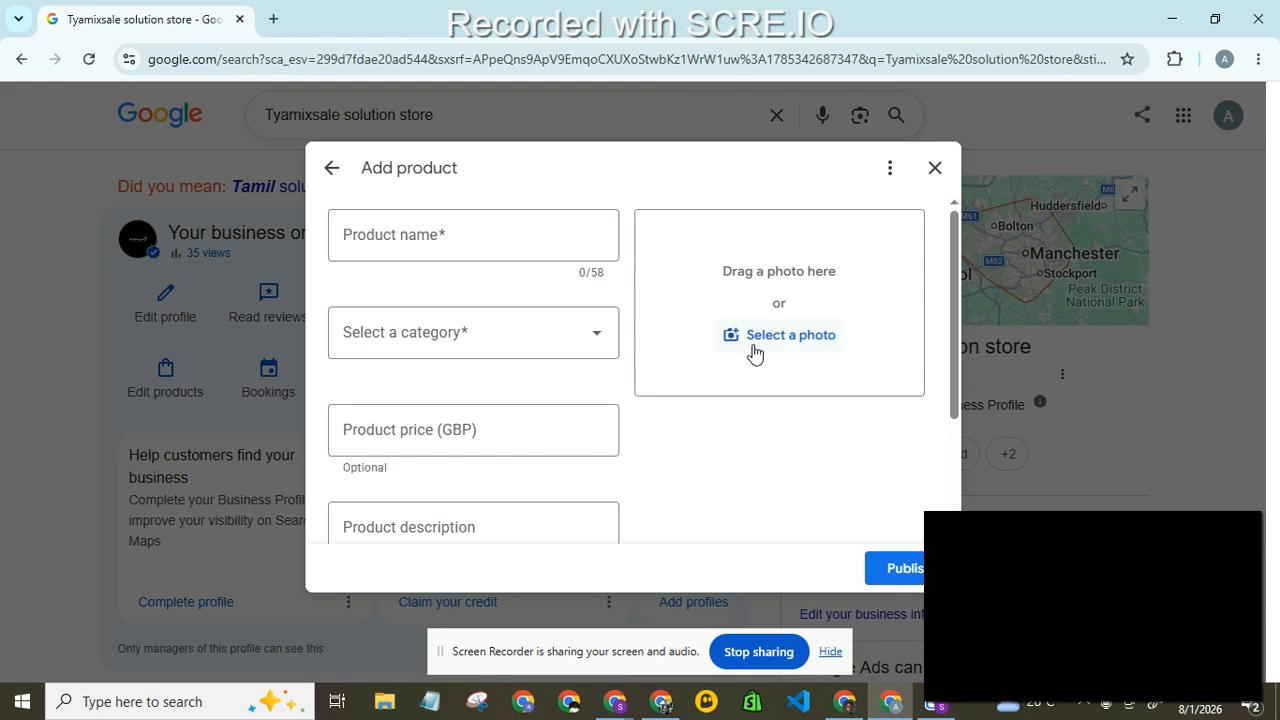
click(441, 248)
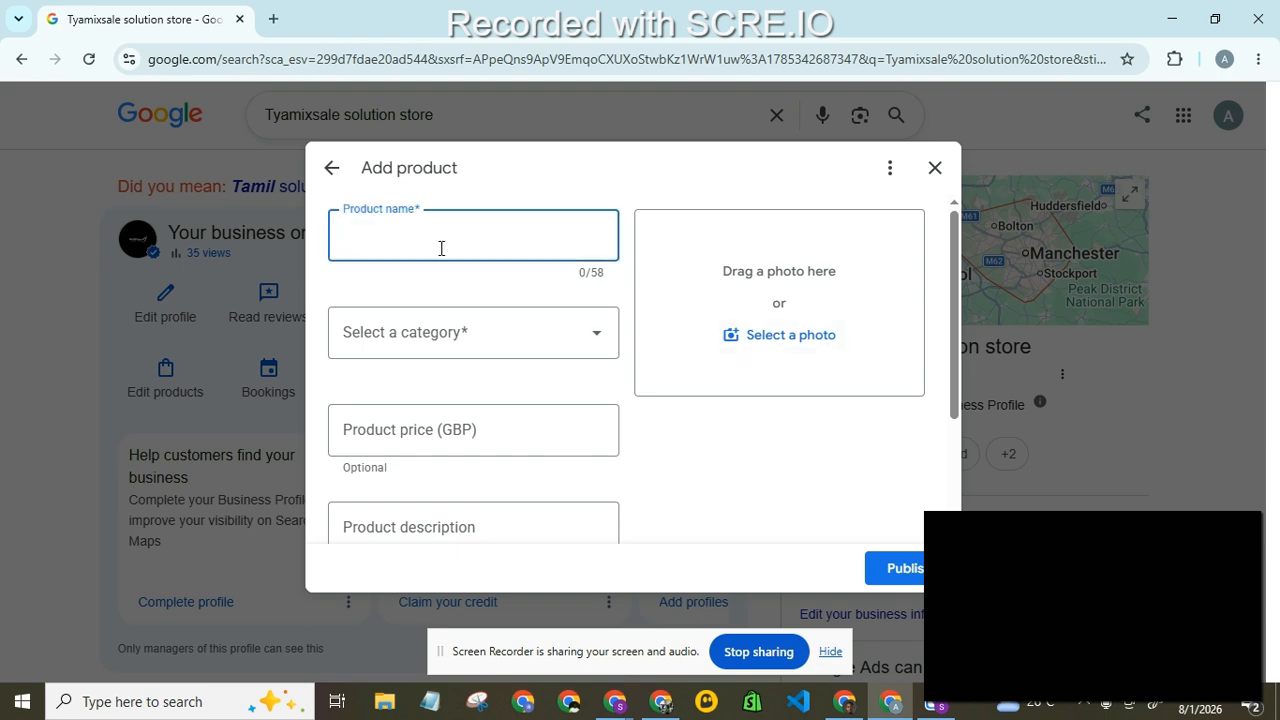
click(452, 329)
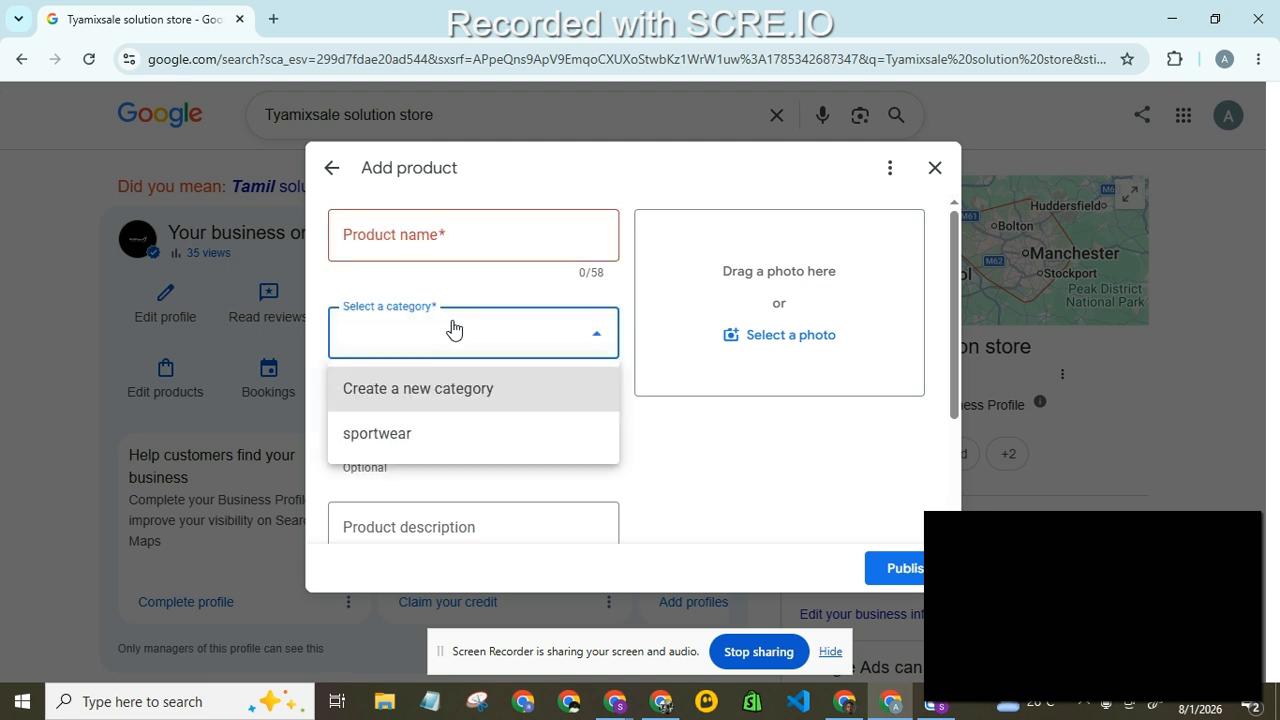
click(429, 430)
click(428, 424)
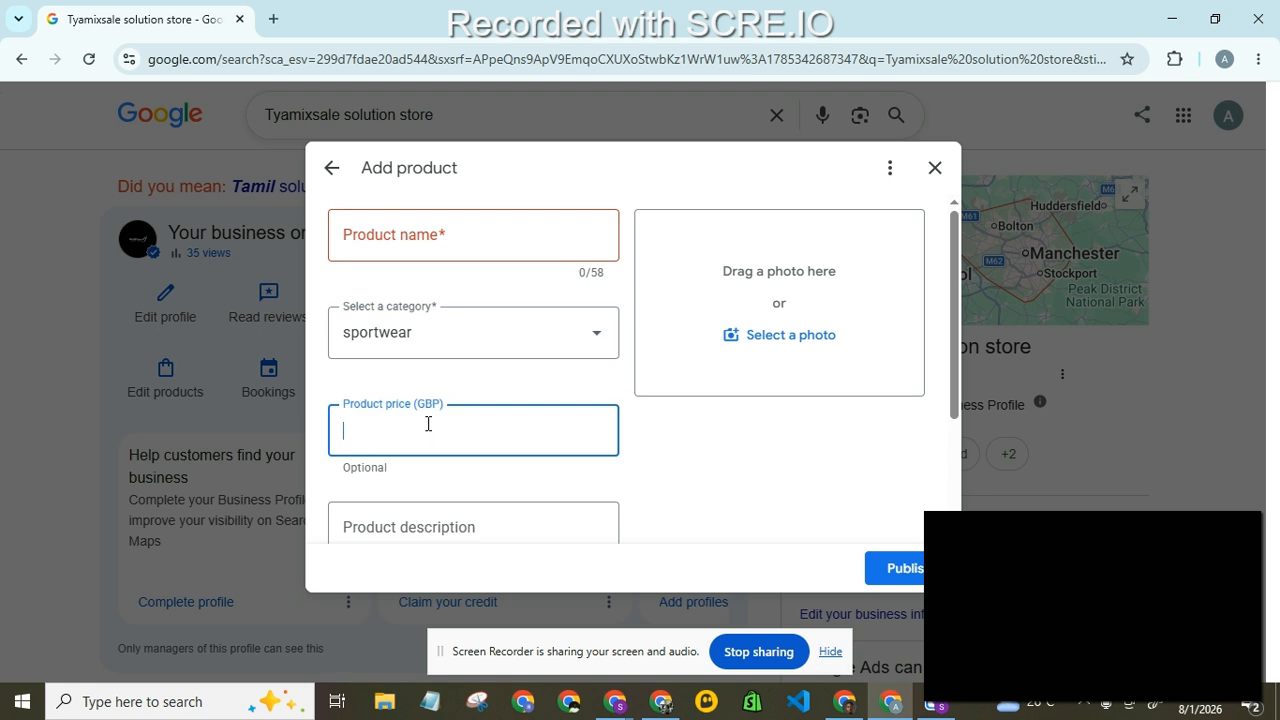
- Add the "Perfect for Marathon Training – Lightweight Ru…" image from Downloads as the product photo and look over the remaining optional fields
click(829, 338)
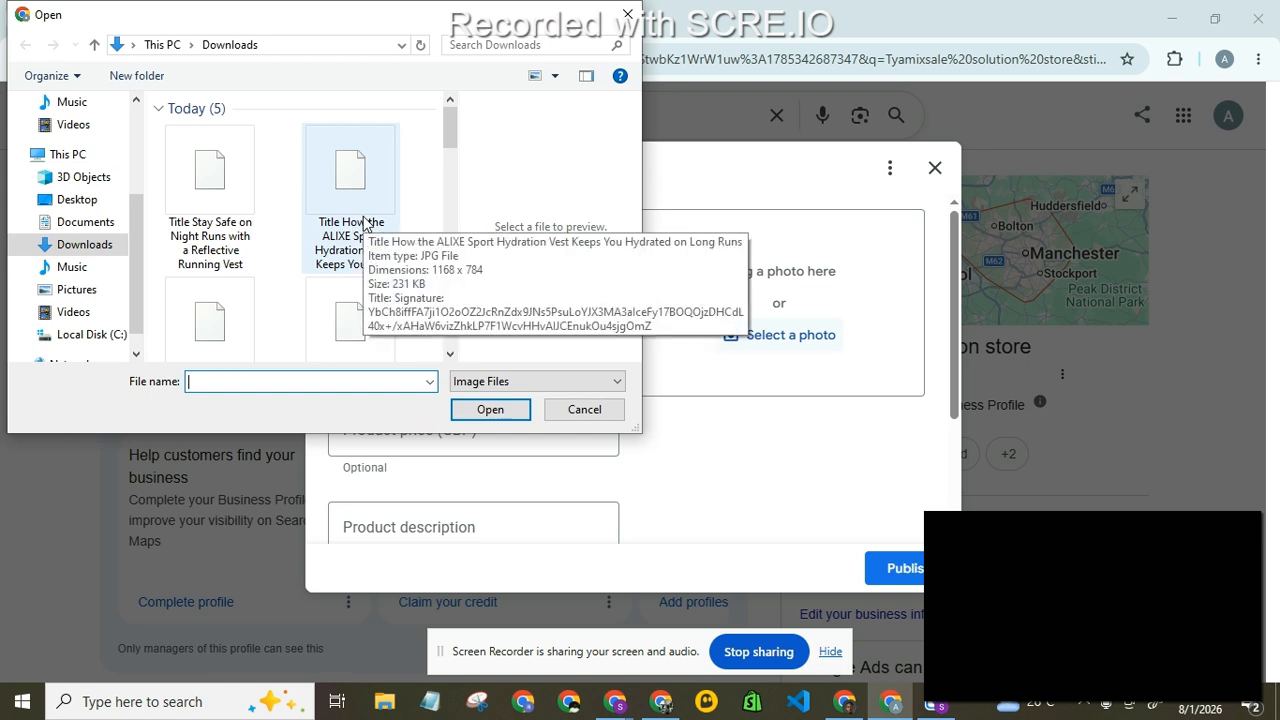
click(230, 322)
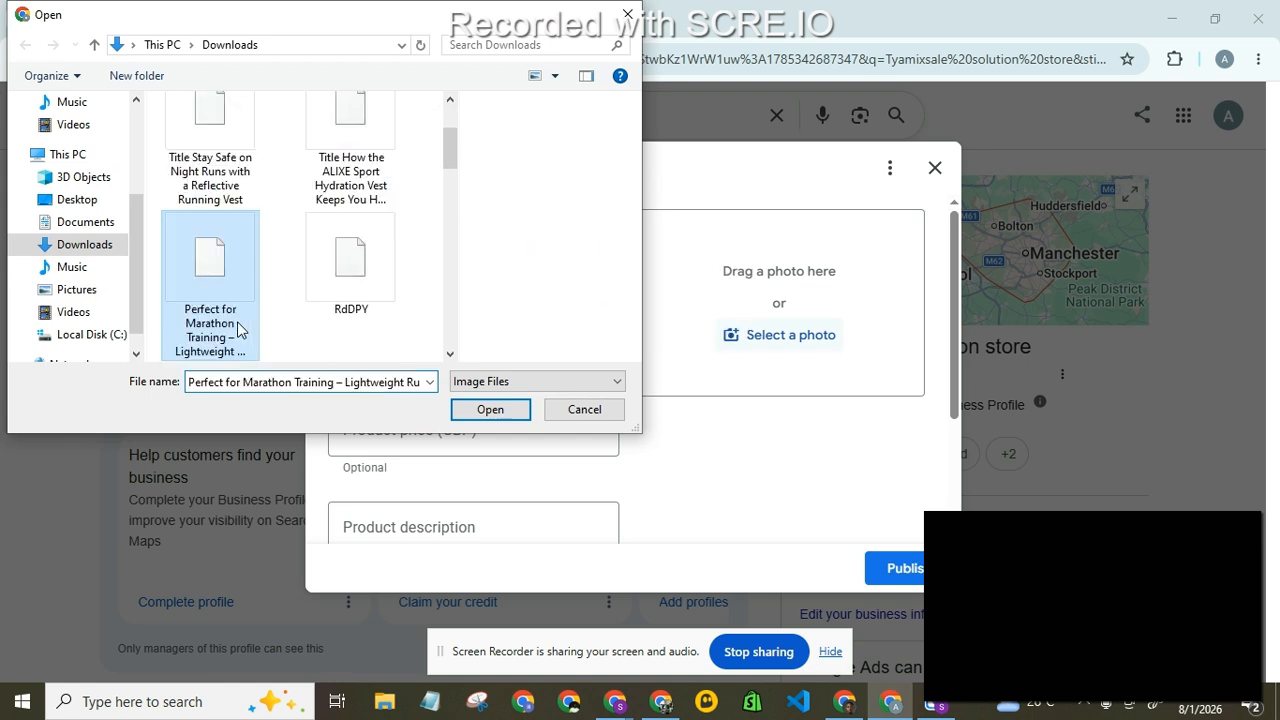
click(490, 410)
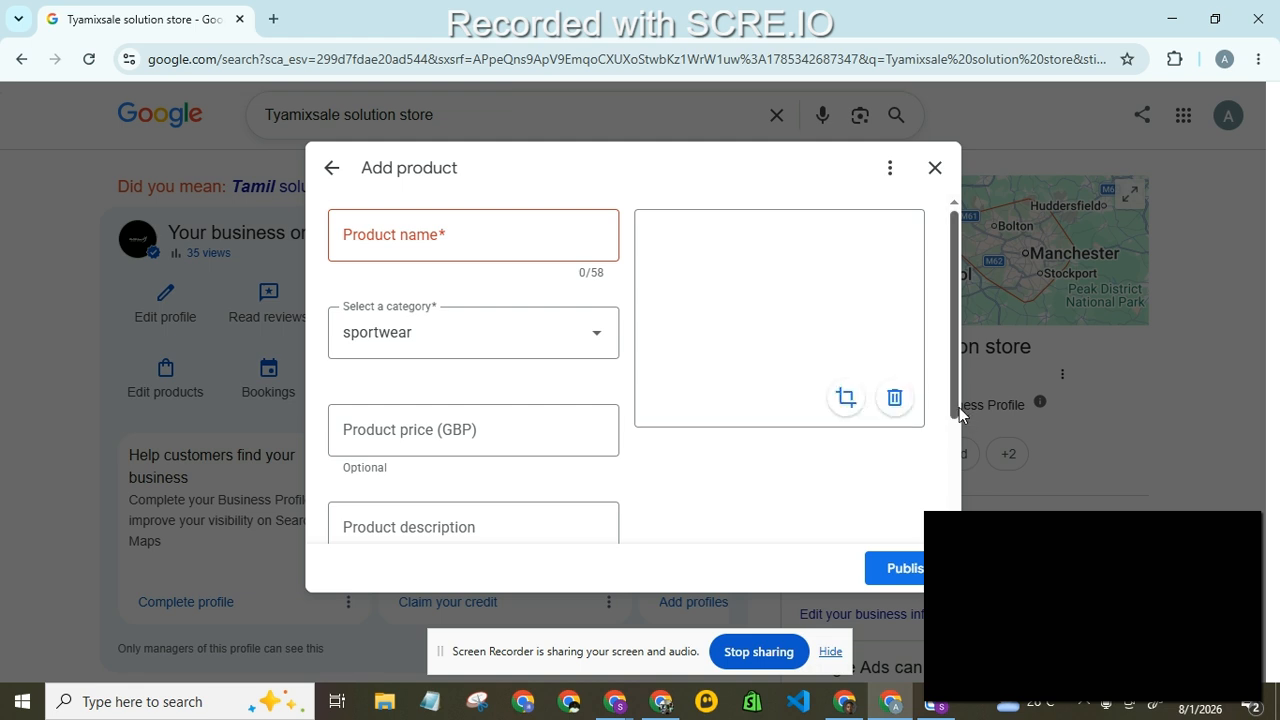
drag(958, 407, 957, 532)
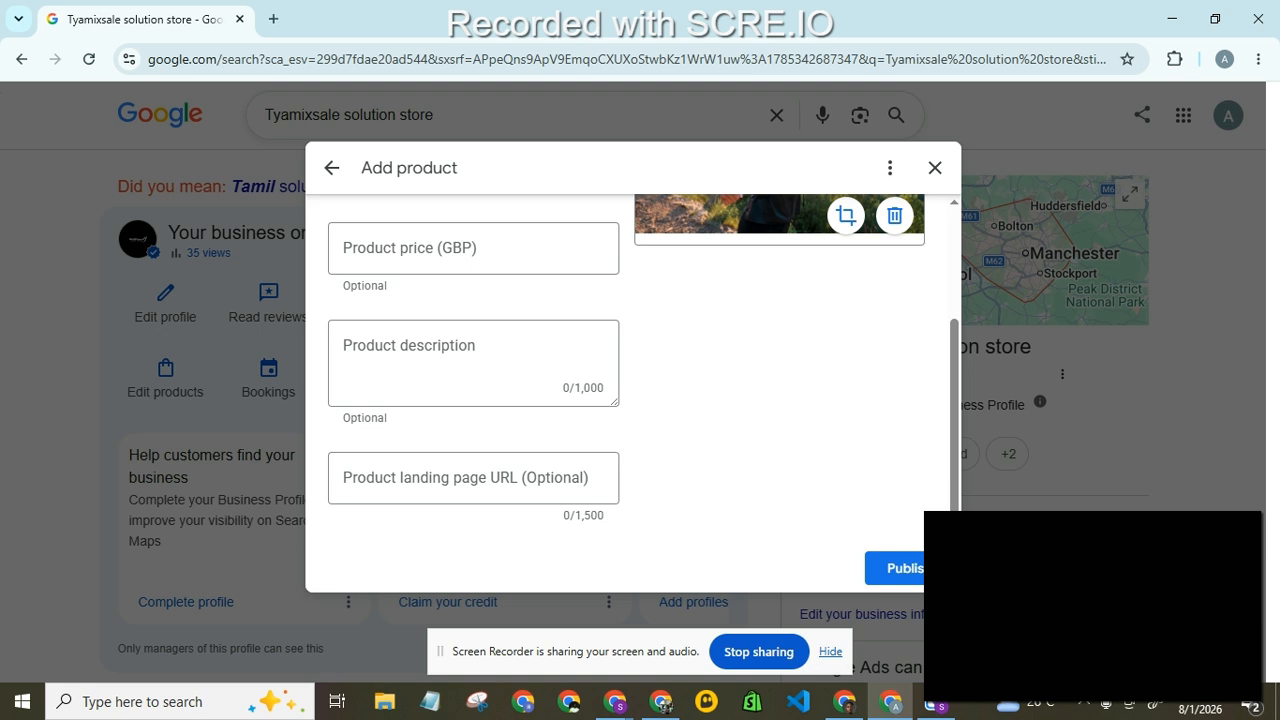
- Close the unfinished product form and discard its changes
click(935, 170)
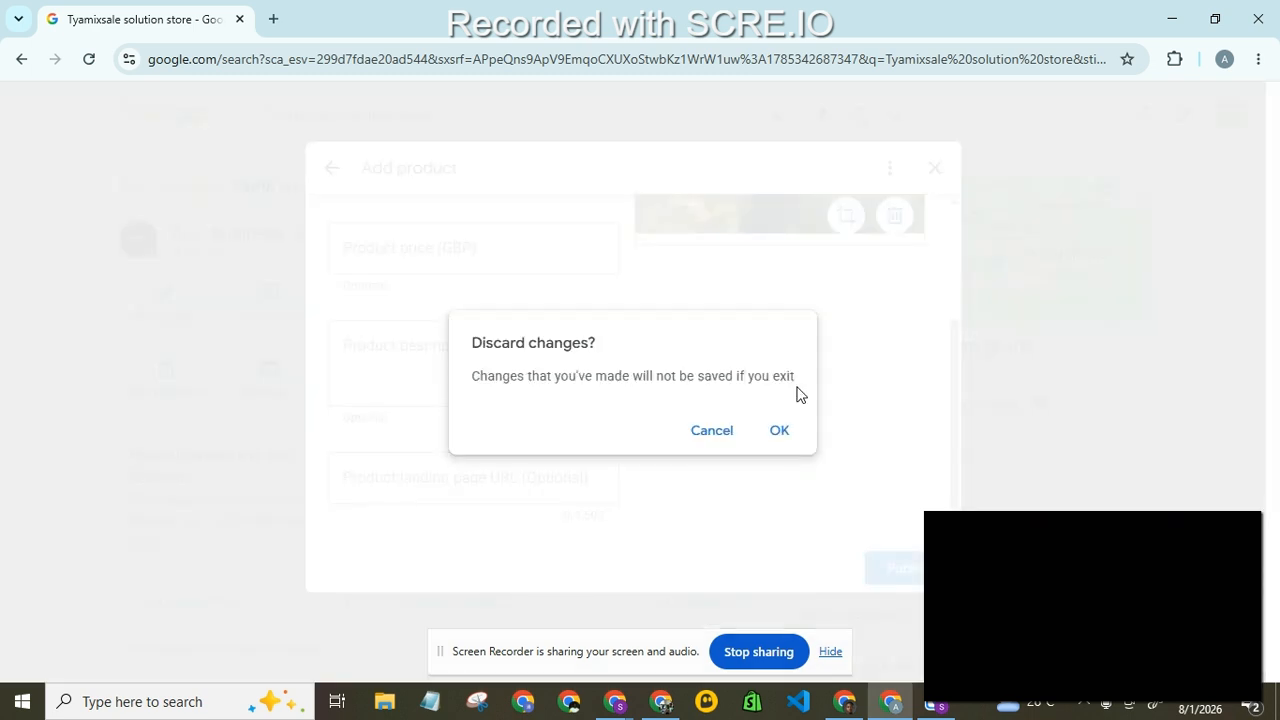
click(730, 436)
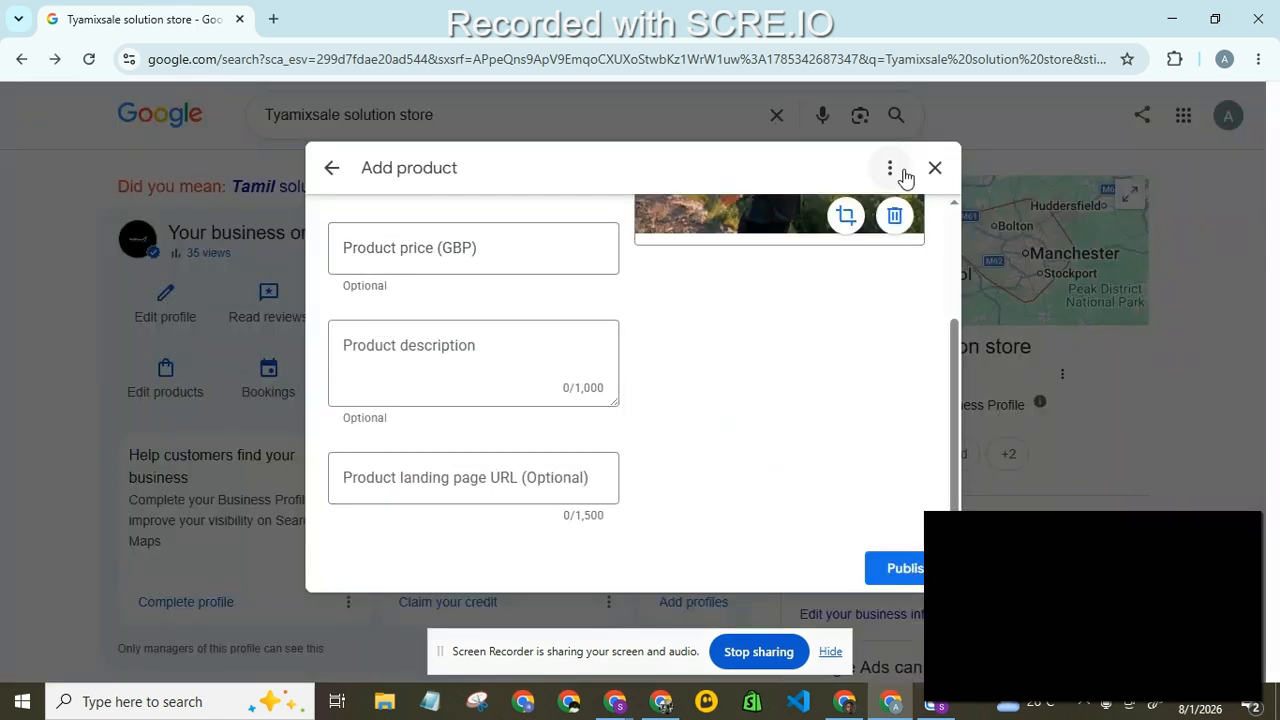
click(935, 170)
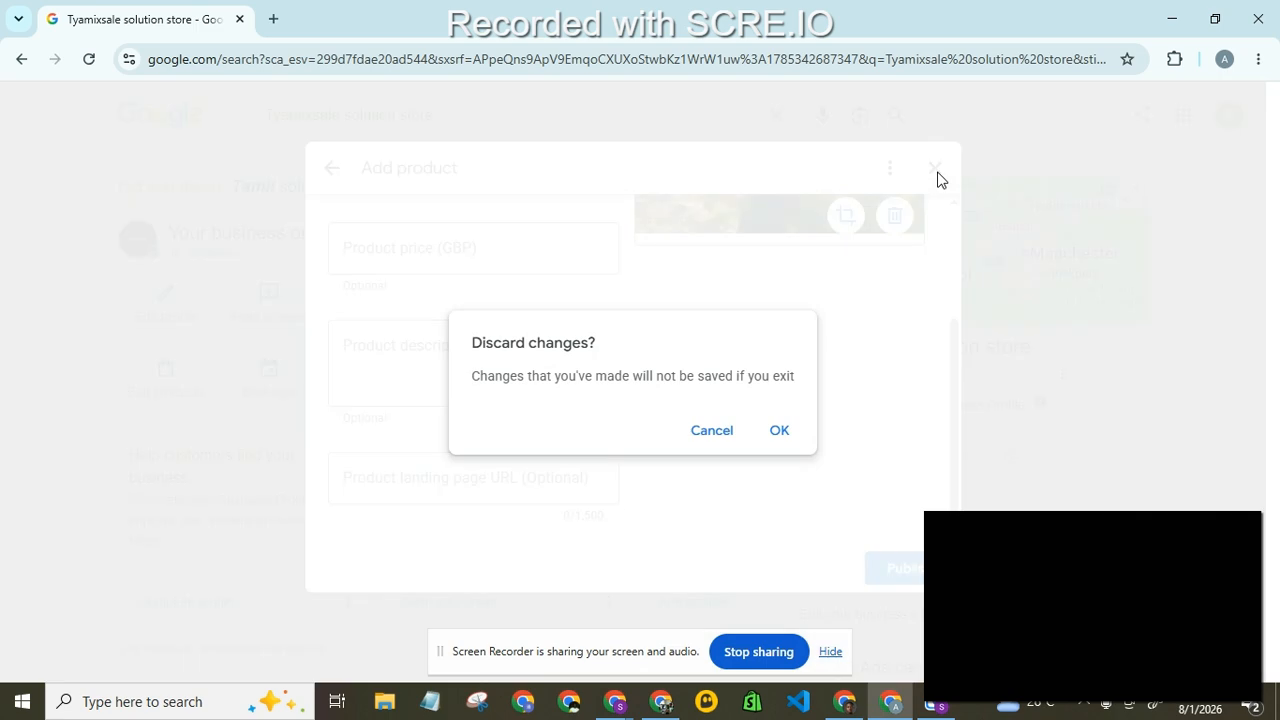
click(779, 431)
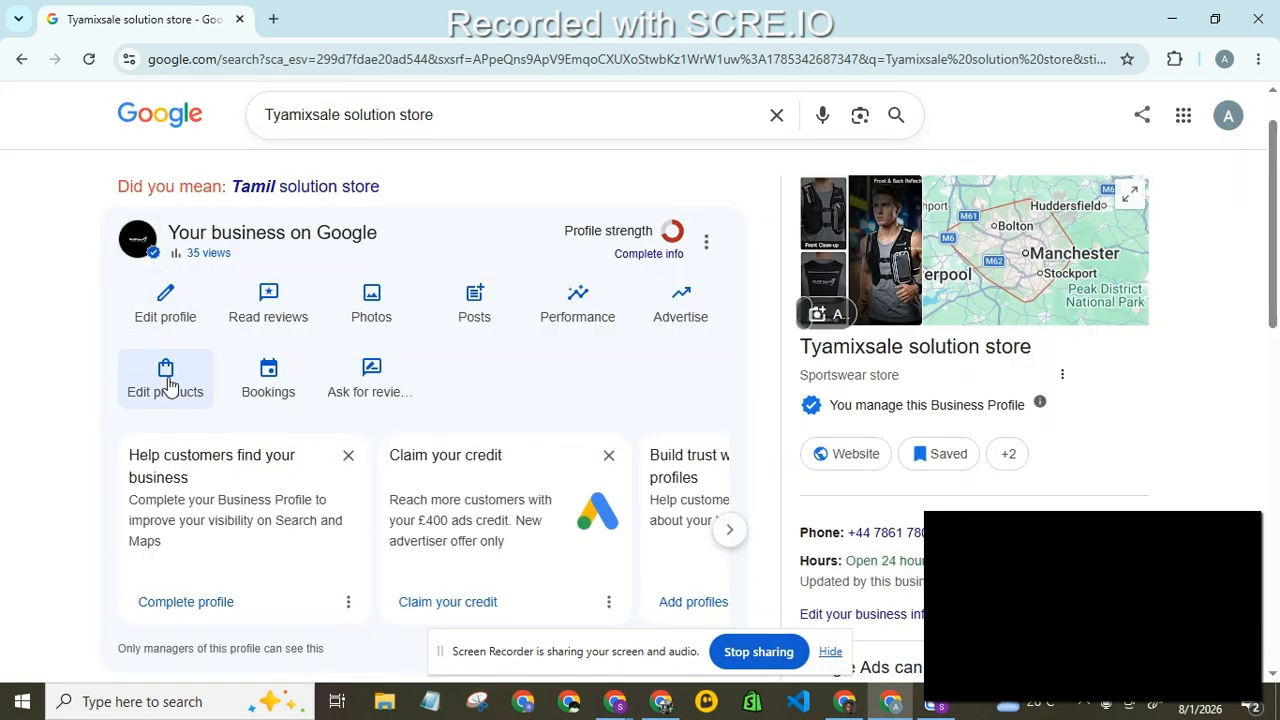
- Open the profile's booking settings, look at the custom booking link form and close it without entering a URL
click(254, 381)
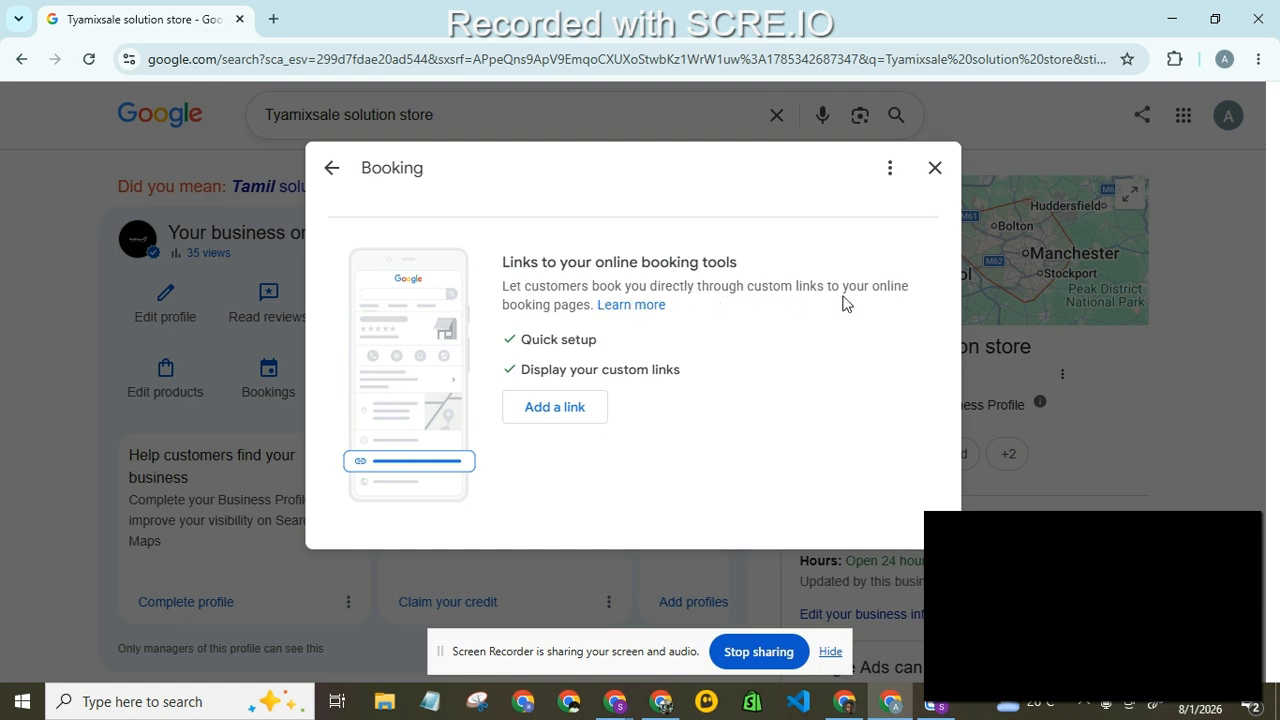
click(563, 410)
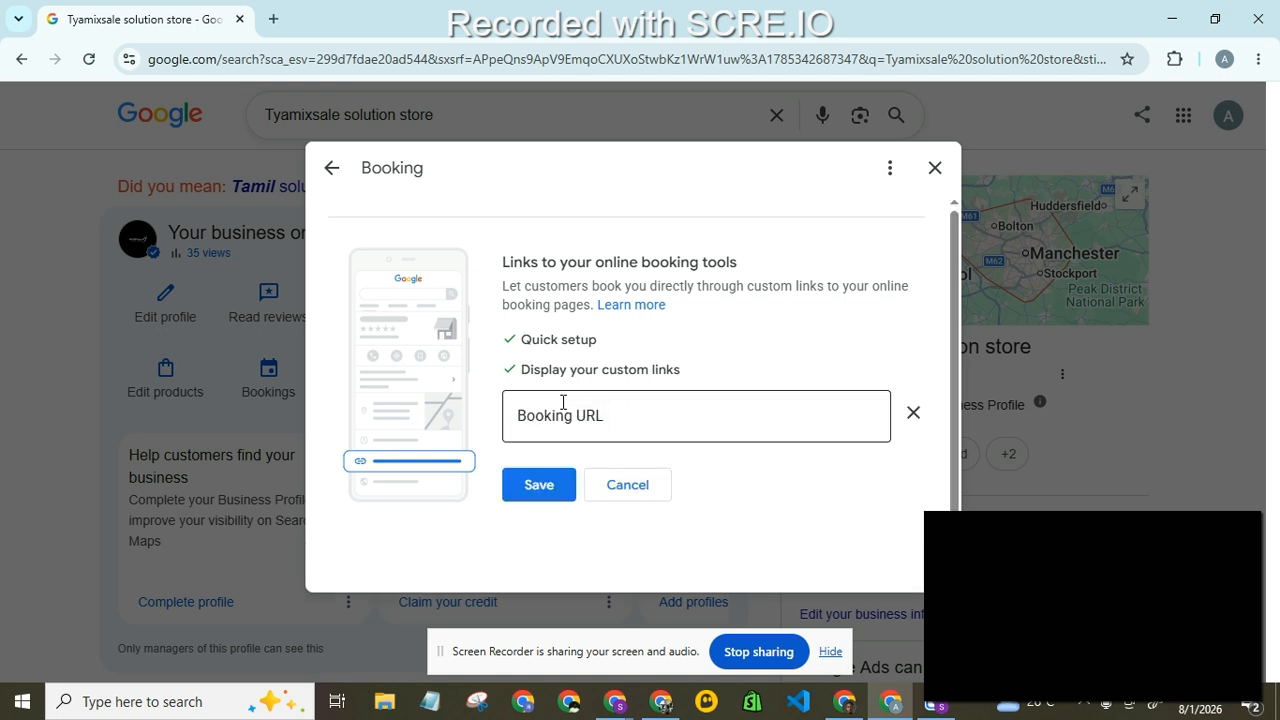
click(563, 403)
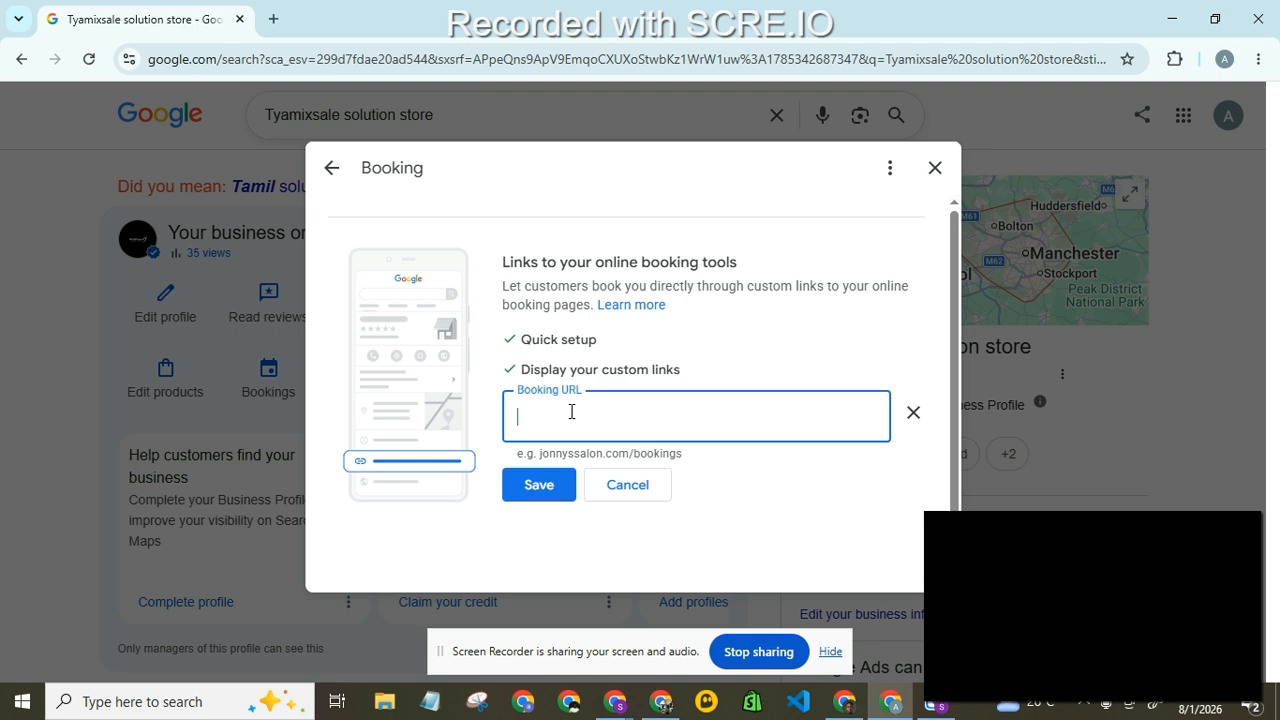
click(935, 168)
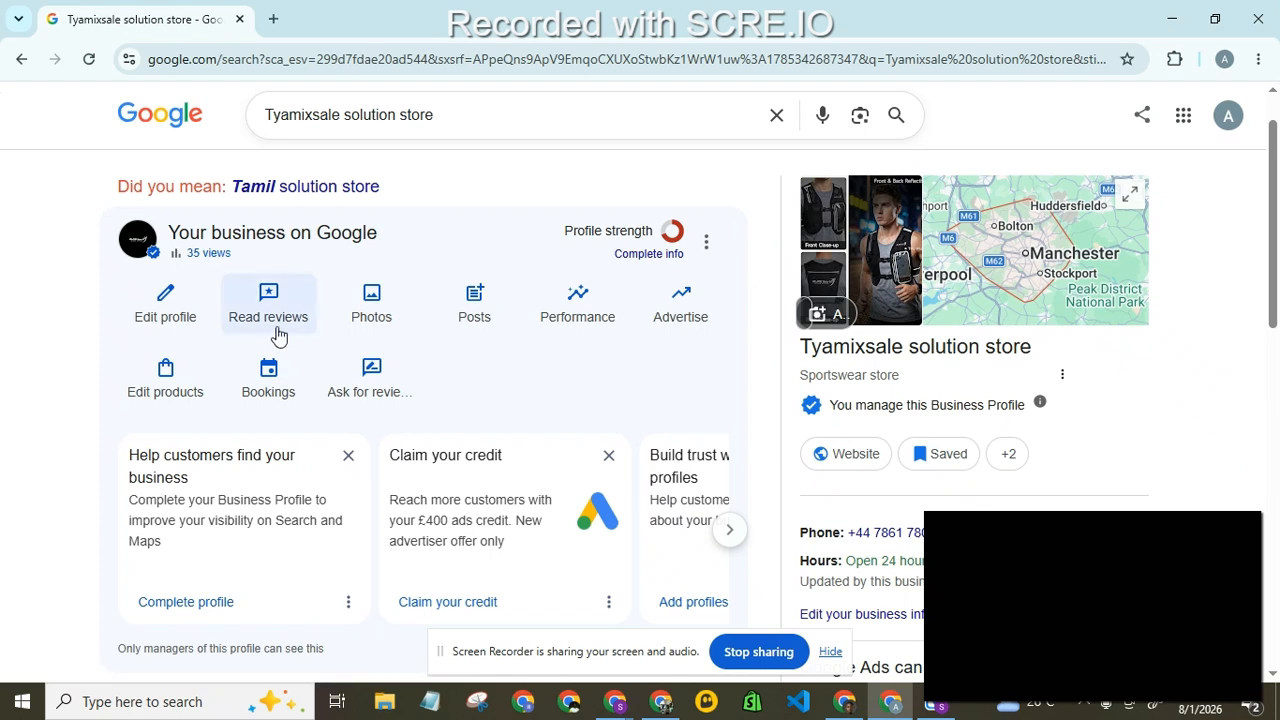
- Review the profile's business information, including the about, contact, location, service area and opening hours sections, and close it
click(150, 322)
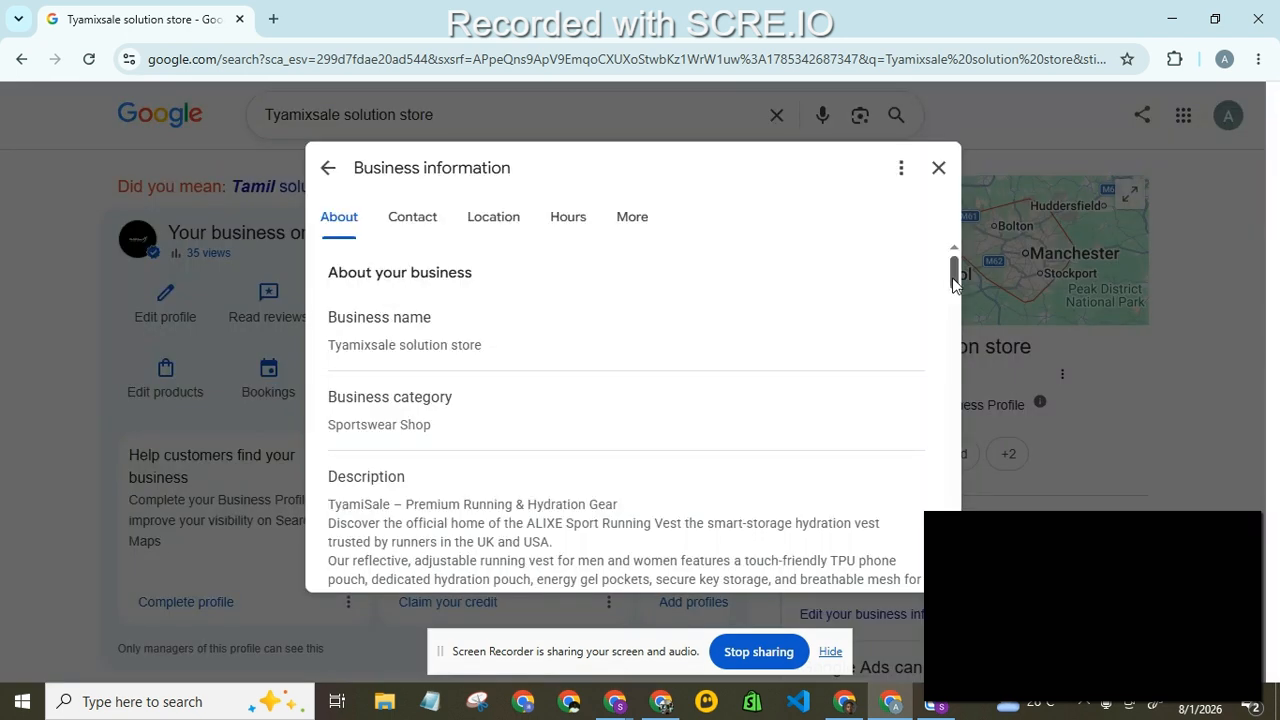
drag(955, 285, 934, 417)
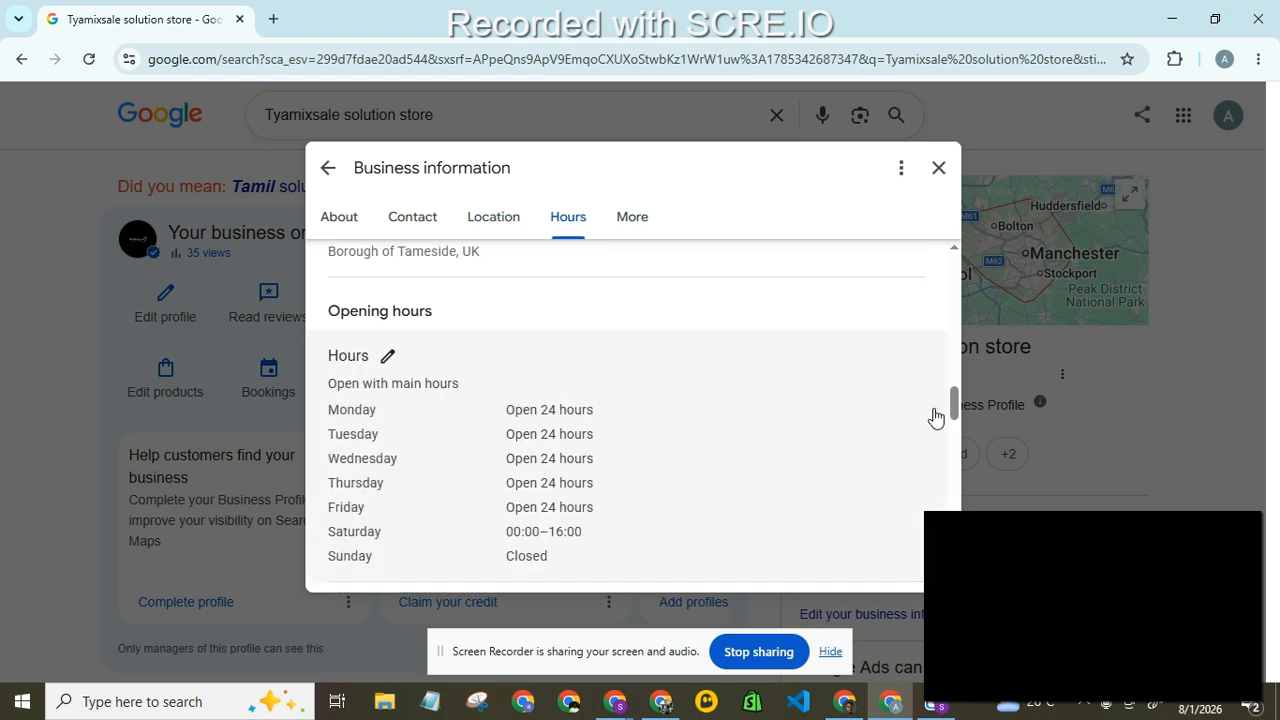
click(481, 224)
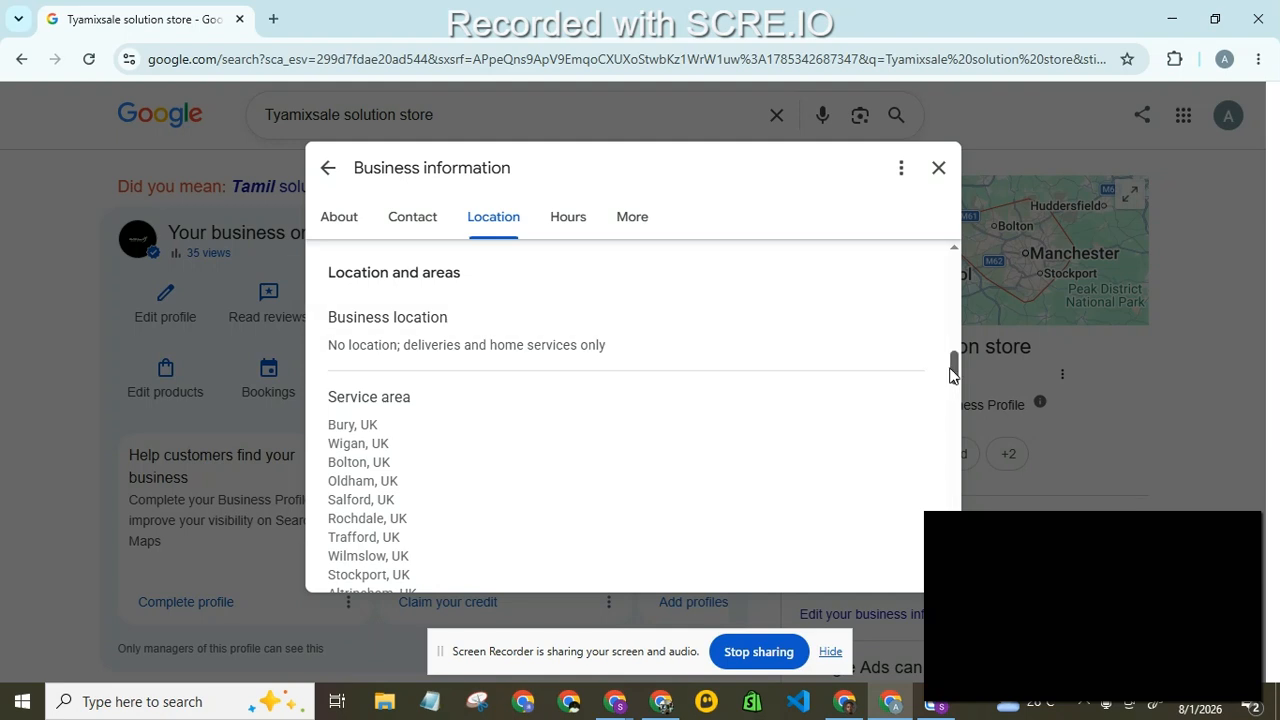
drag(953, 370, 920, 345)
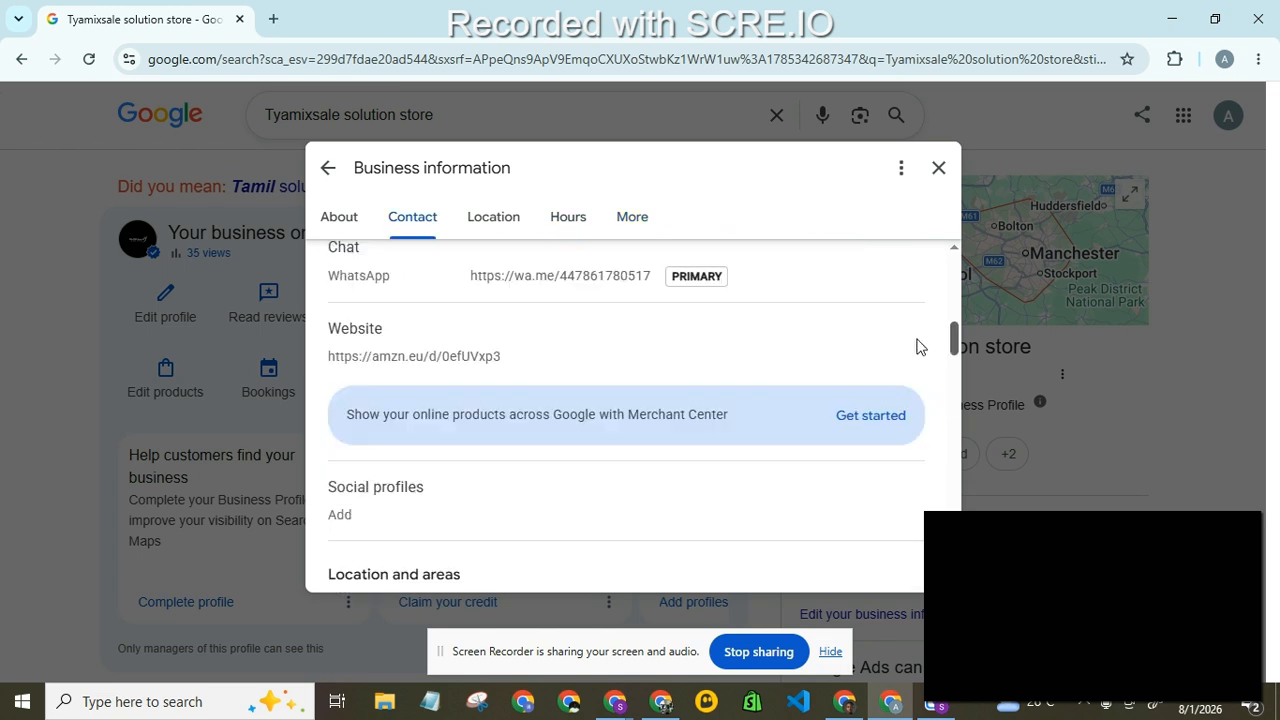
click(336, 218)
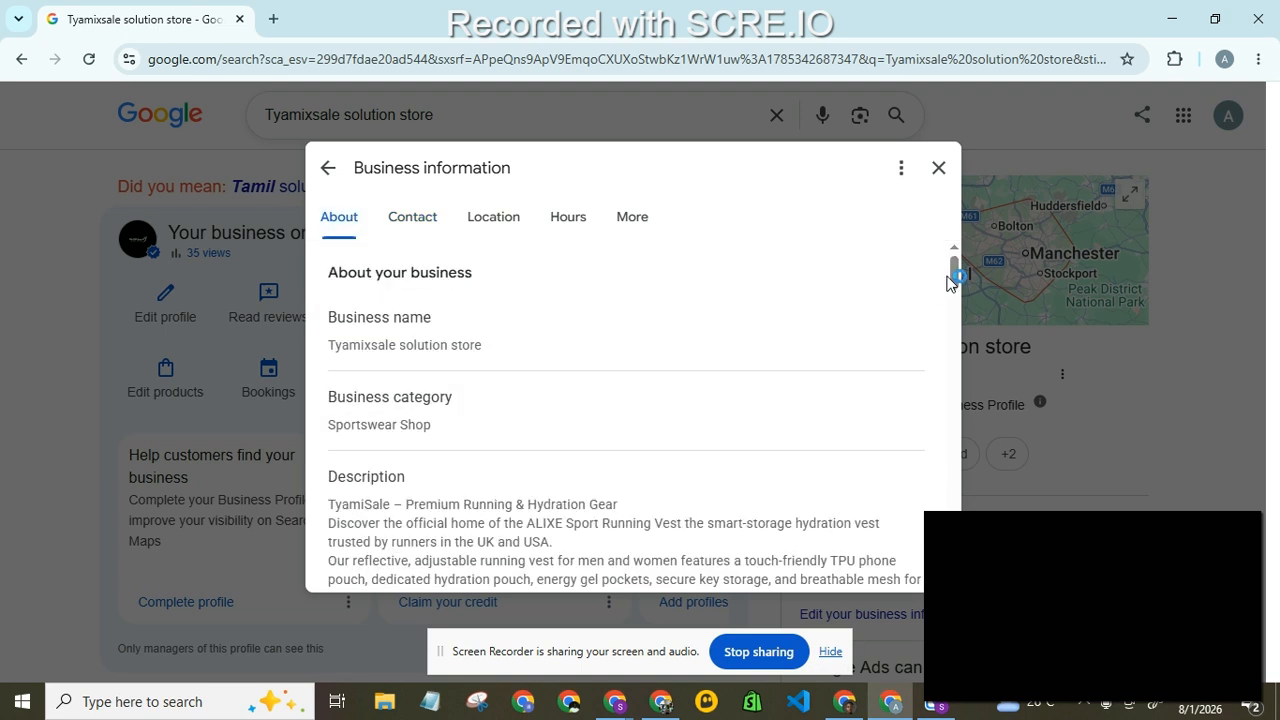
mouse_move(953, 281)
mouse_down()
mouse_move(942, 409)
mouse_move(942, 380)
mouse_up()
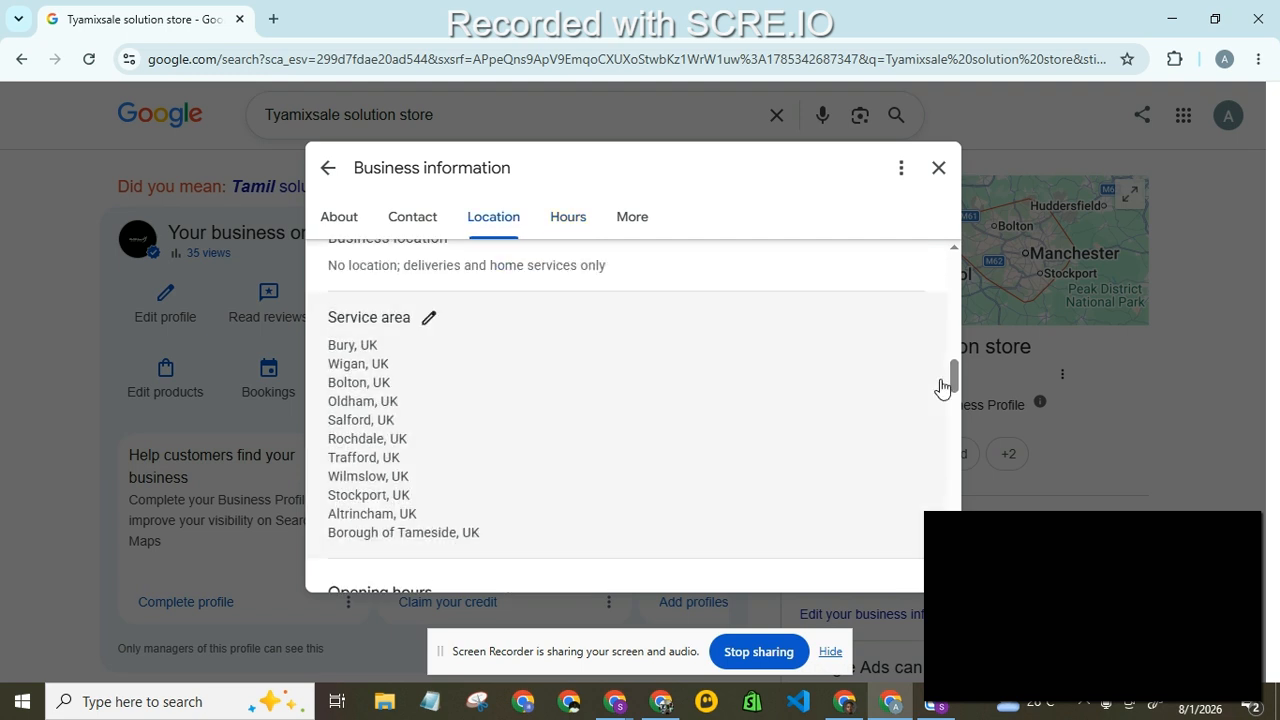
click(939, 168)
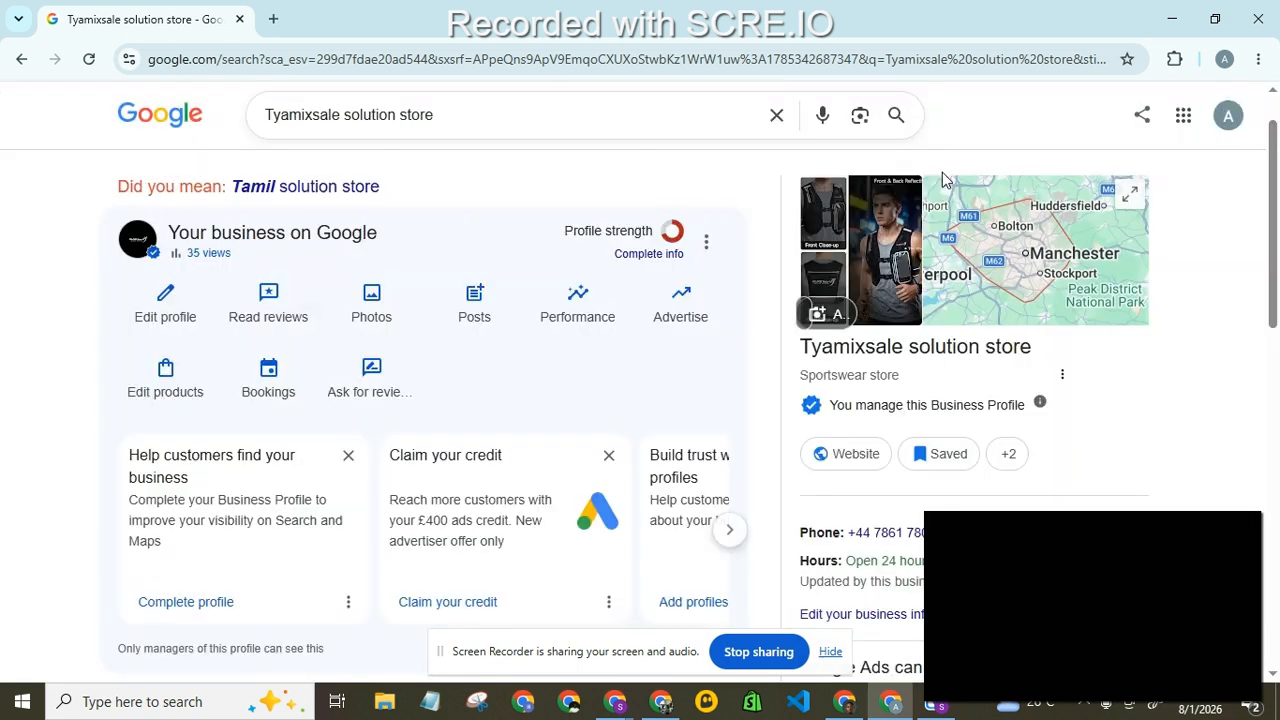
- Open the profile's performance report and look through the website clicks view and the overview's interactions chart
click(585, 314)
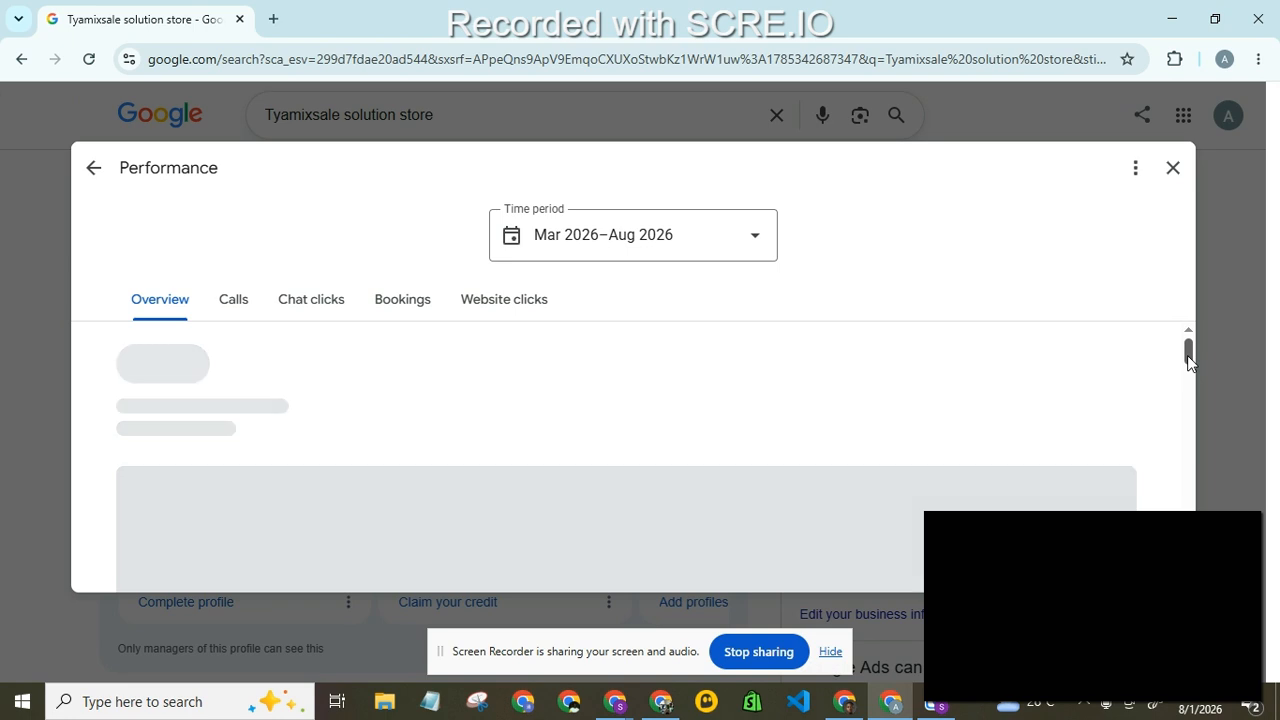
drag(1188, 360, 1186, 388)
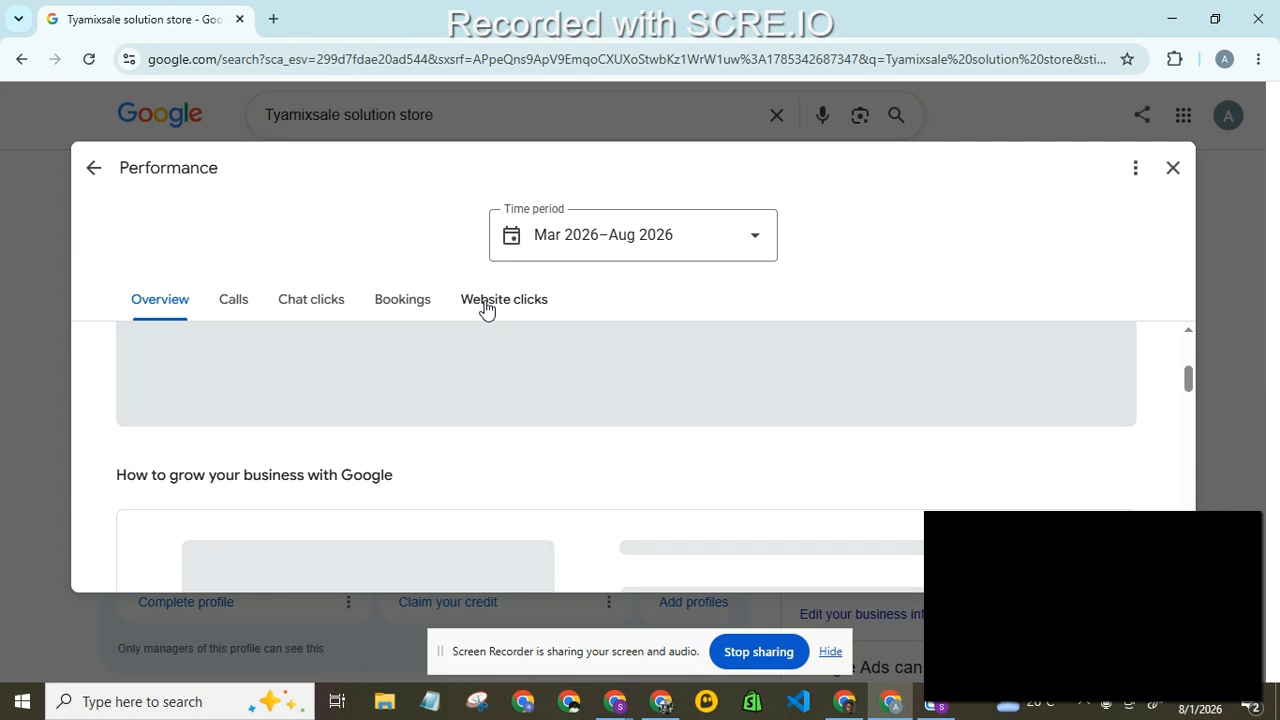
click(485, 308)
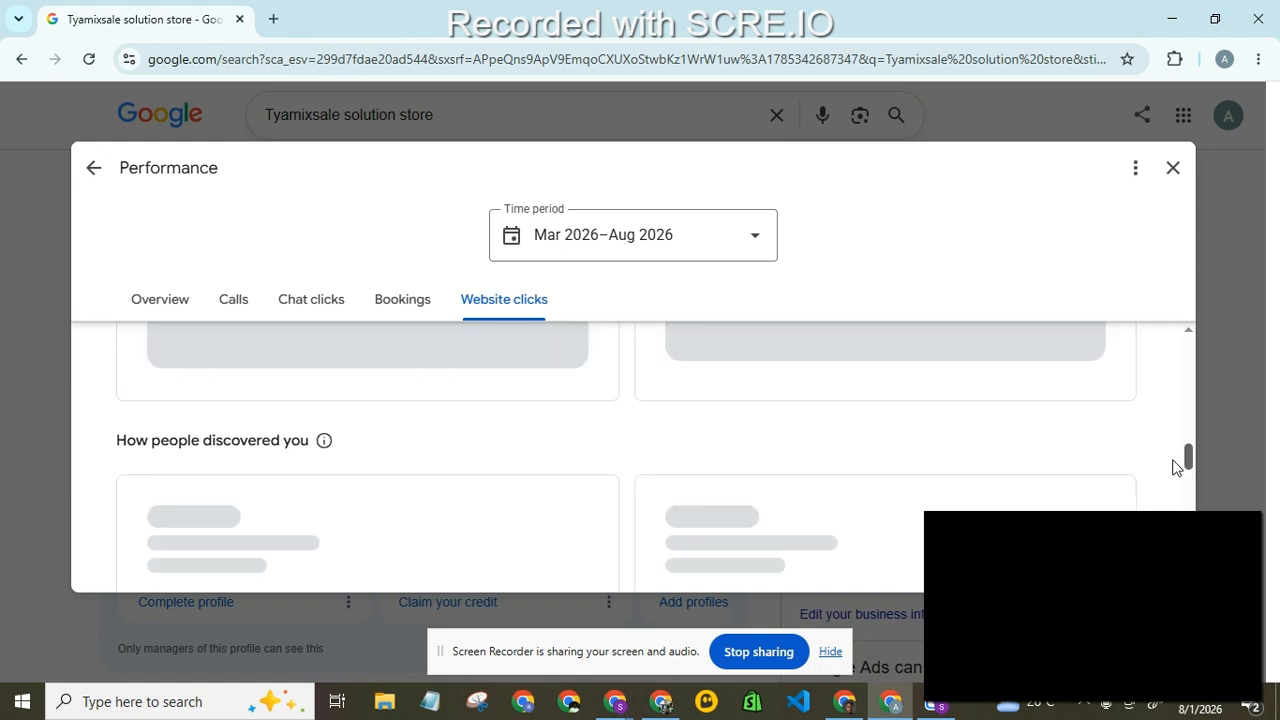
drag(1175, 467, 157, 234)
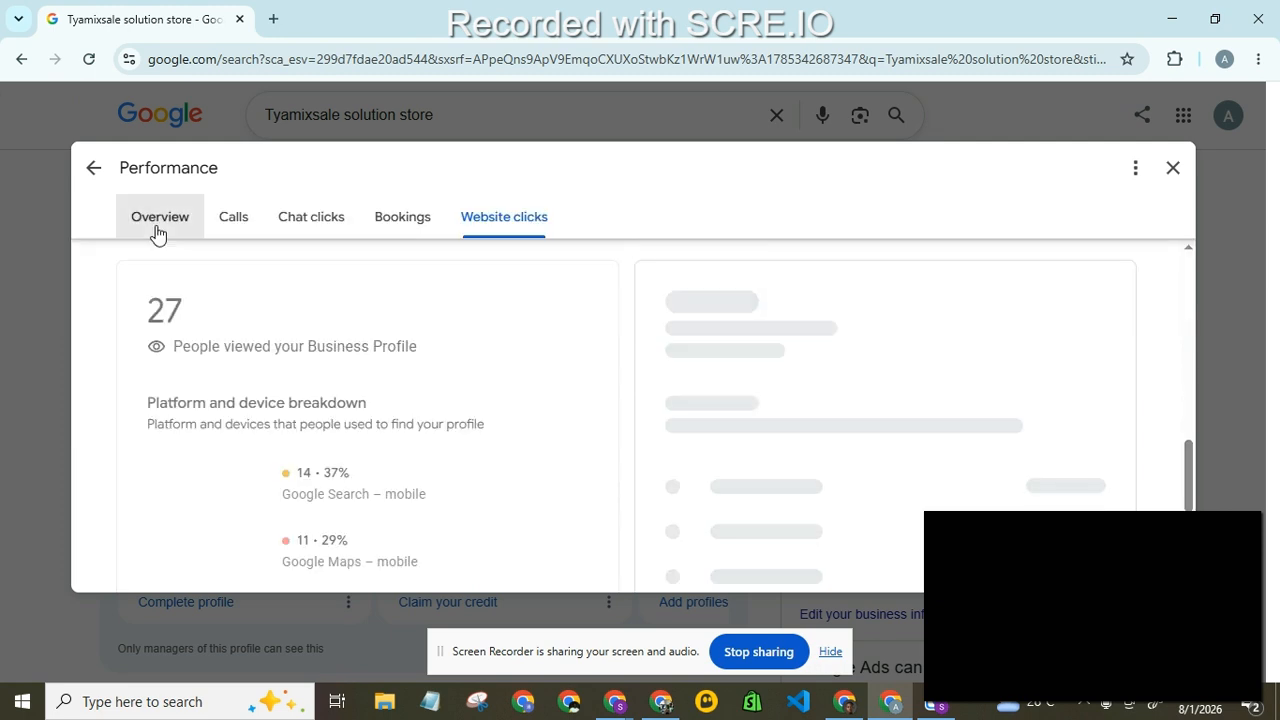
click(157, 230)
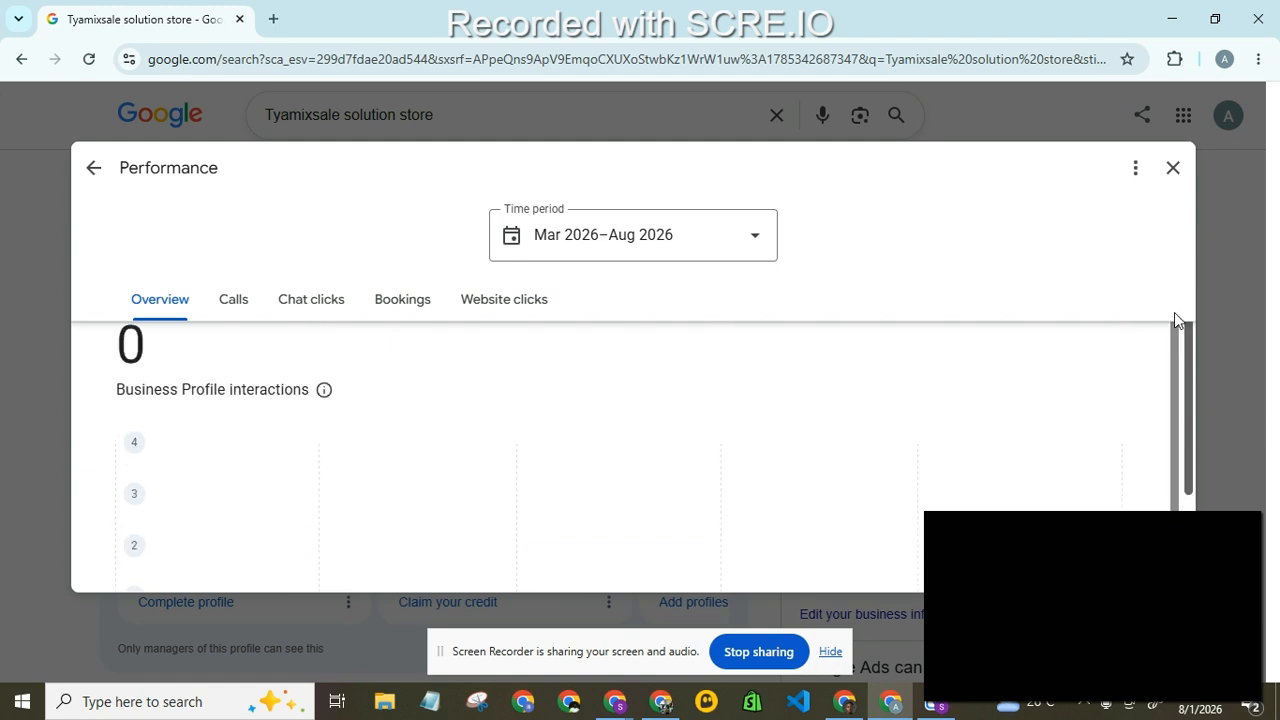
scroll(1172, 323, down, 2)
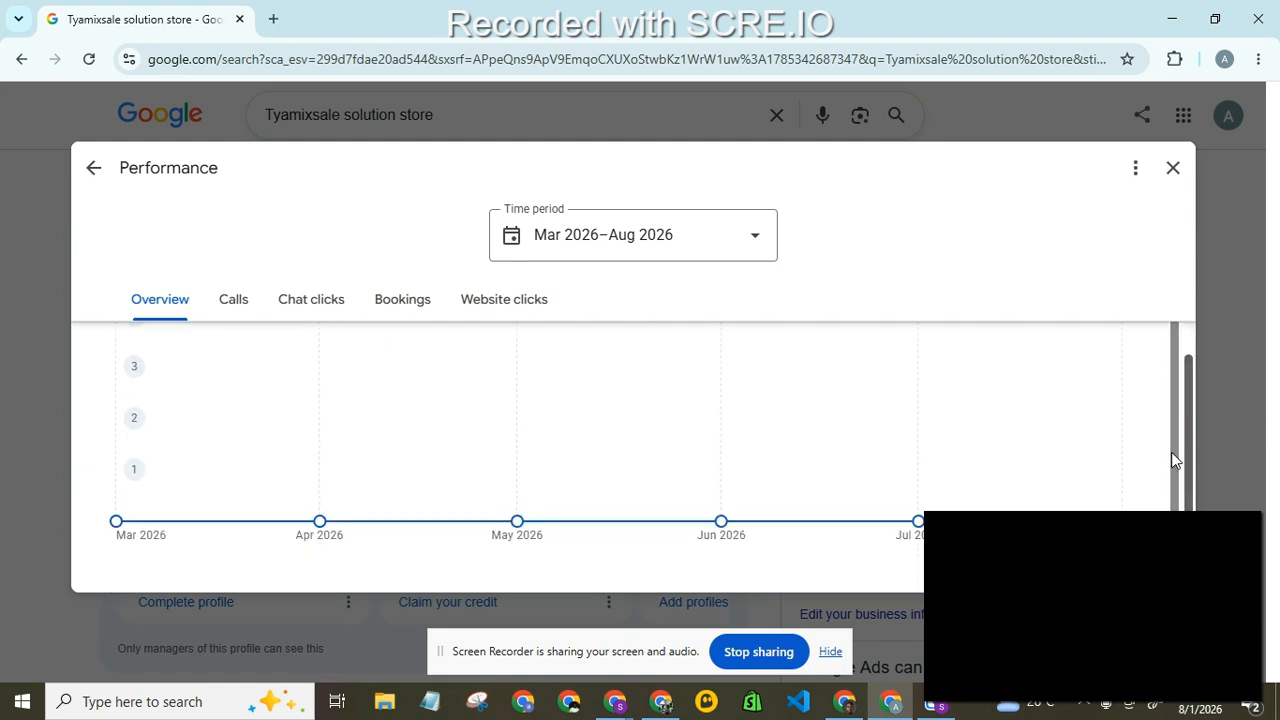
- Examine the performance charts for calls, chat clicks, bookings and website clicks in turn
click(233, 305)
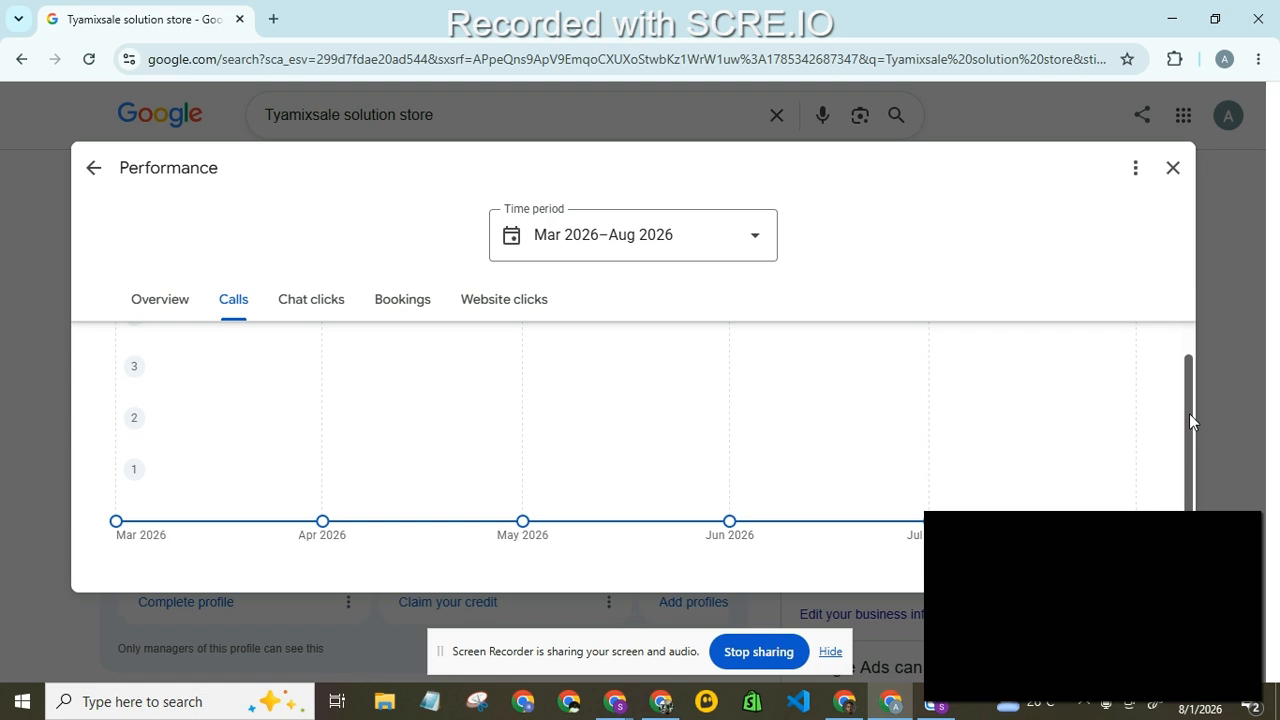
drag(1189, 420, 1190, 310)
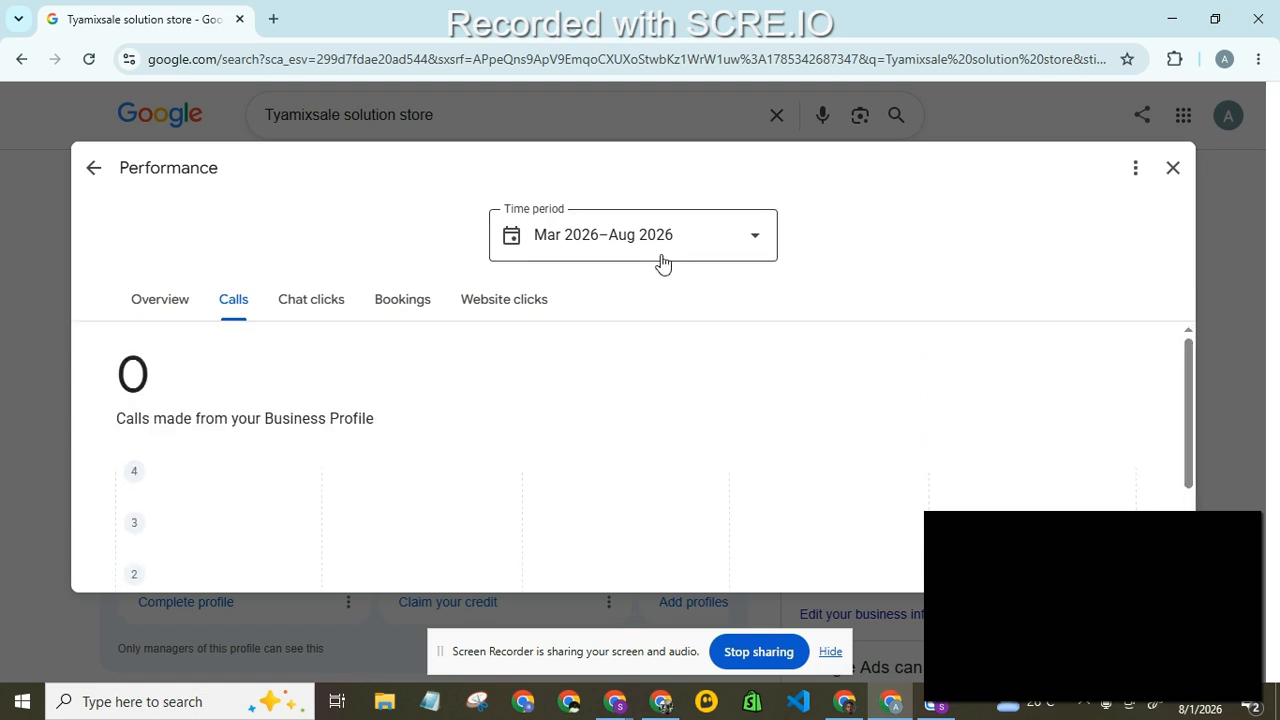
click(316, 313)
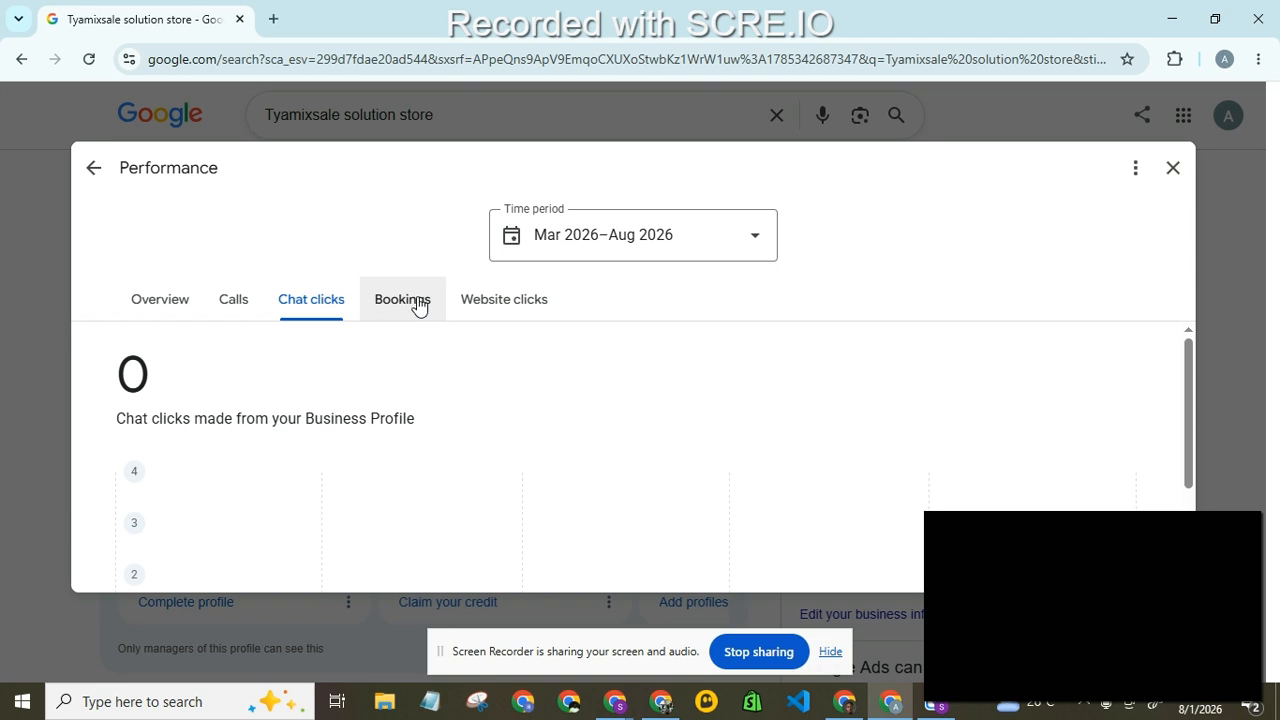
click(419, 307)
click(504, 308)
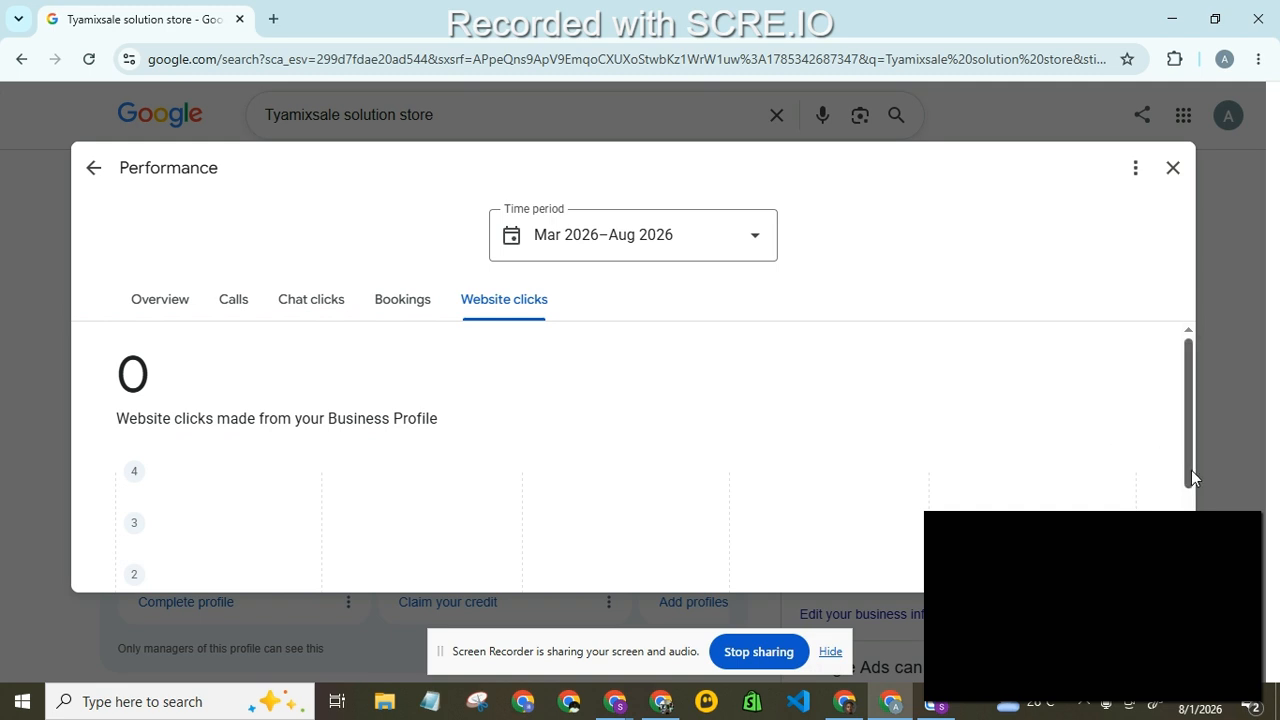
scroll(1191, 470, down, 2)
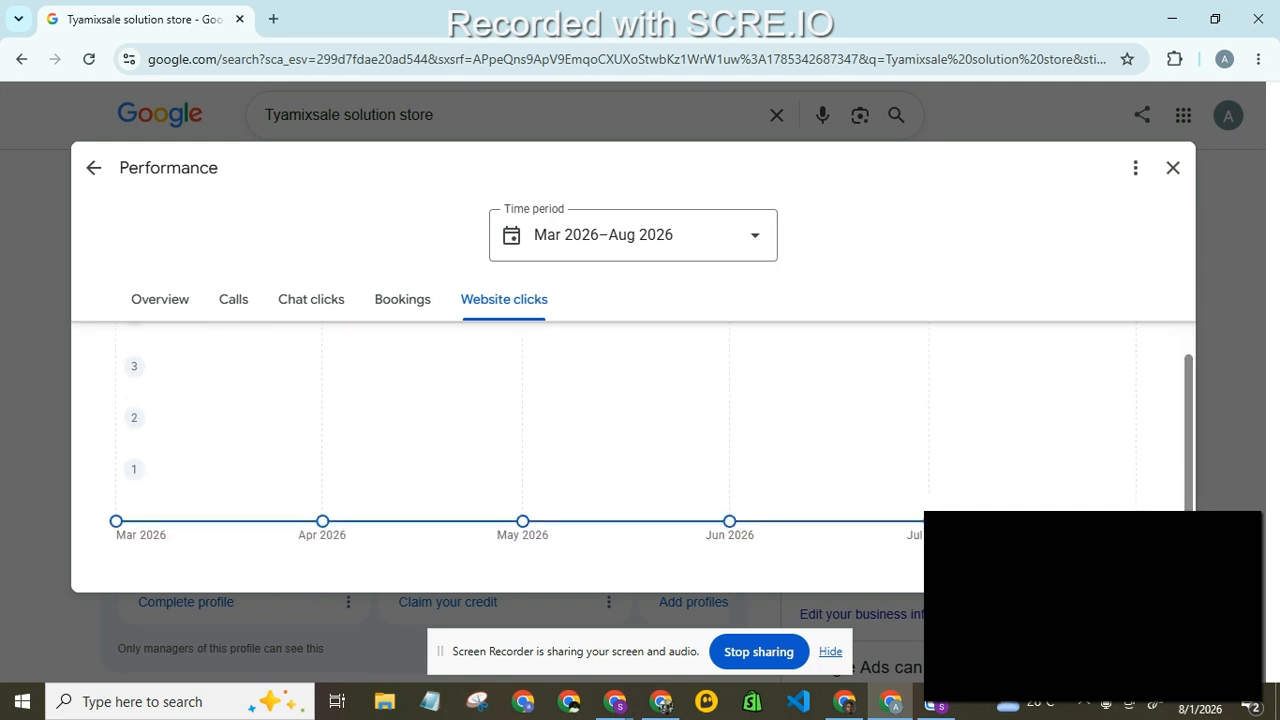
- Return to the performance overview, examine the platform and device breakdown and close the report
click(145, 304)
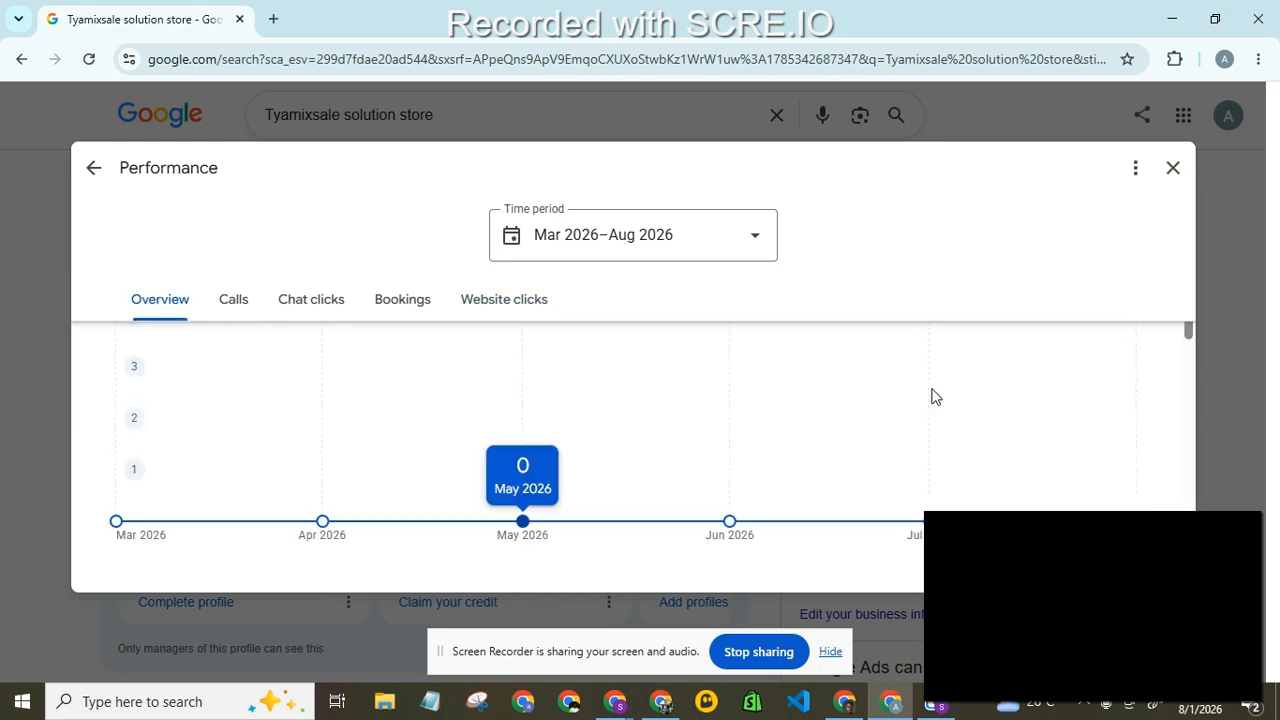
drag(1187, 333, 1180, 534)
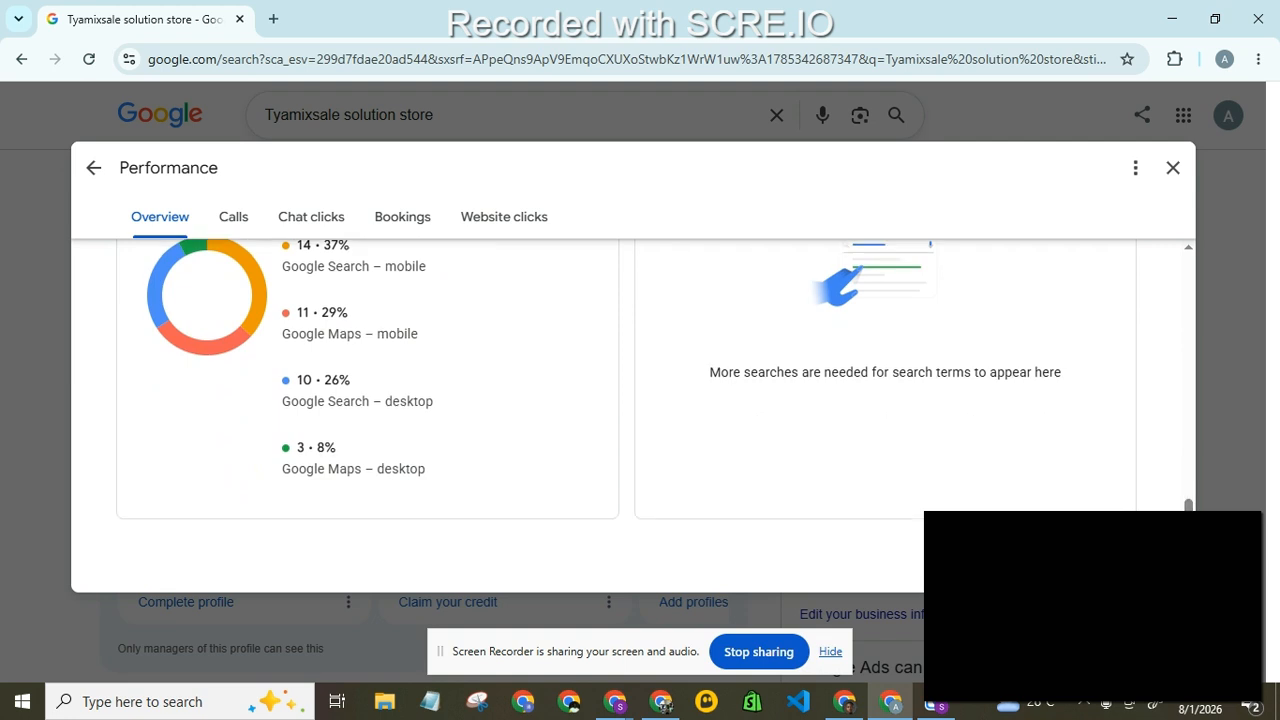
click(1175, 169)
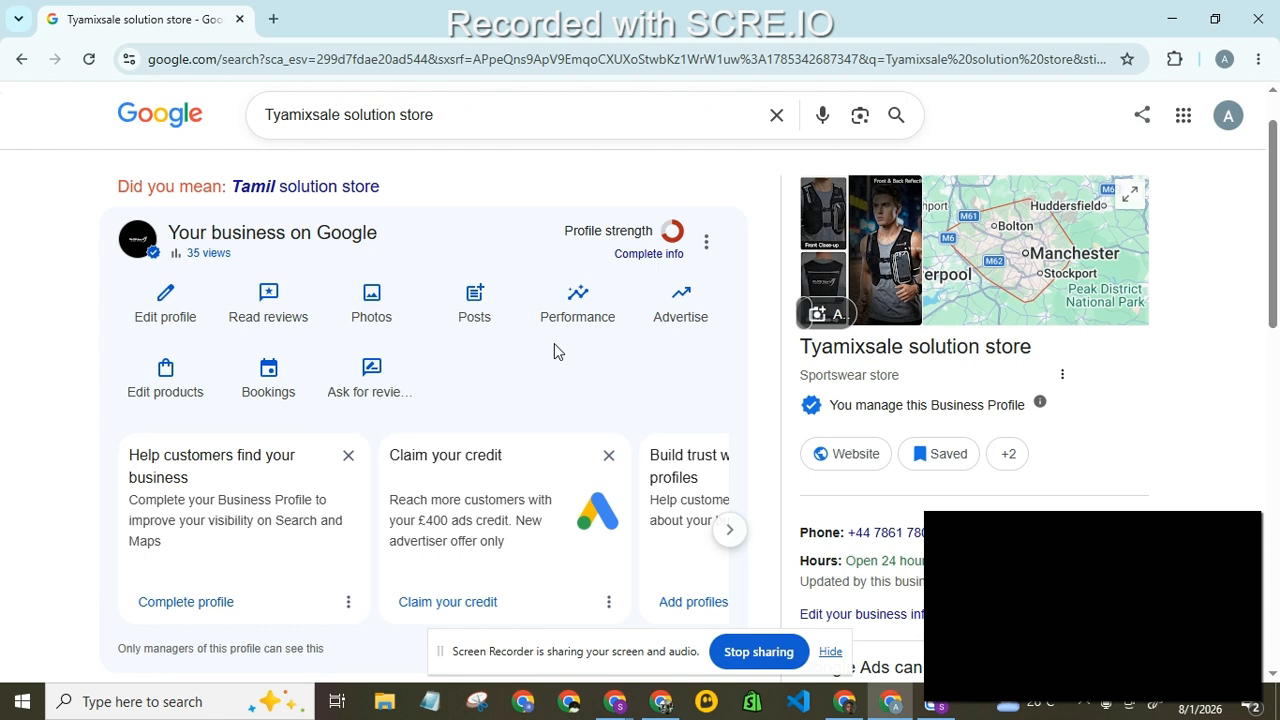
- Look through the store's published posts in its search listing
drag(1274, 316, 1274, 620)
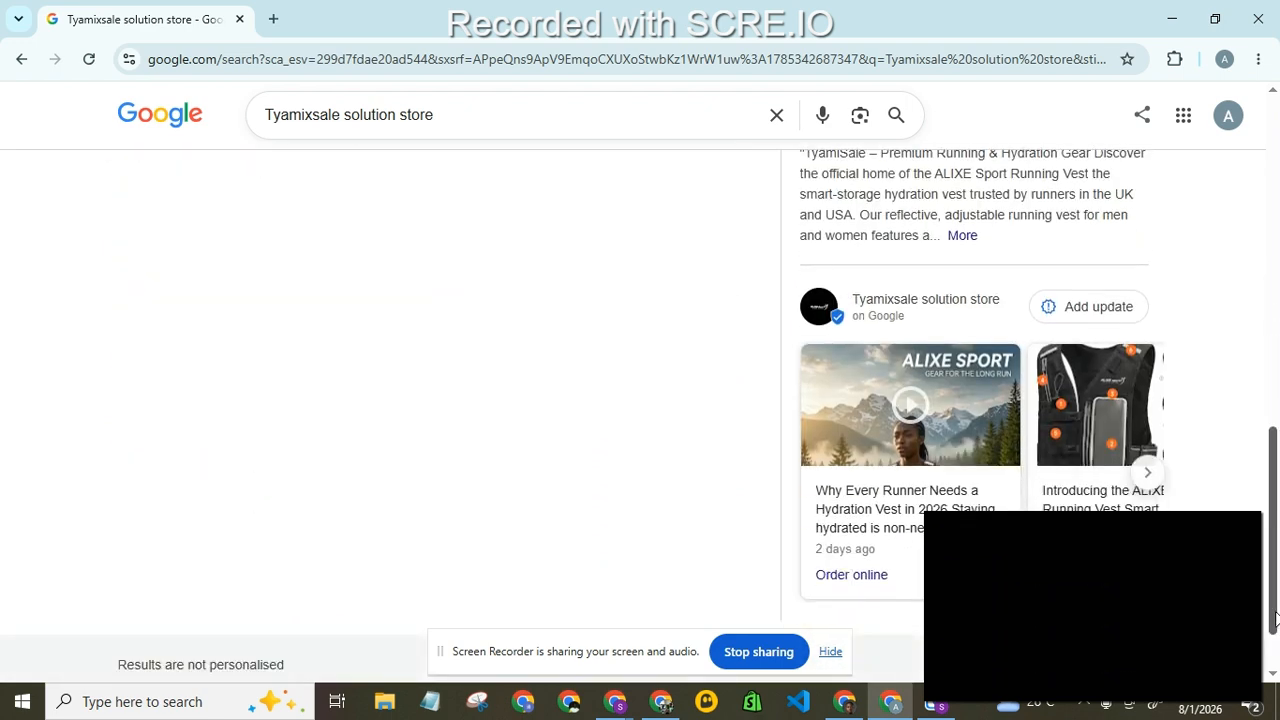
click(1144, 478)
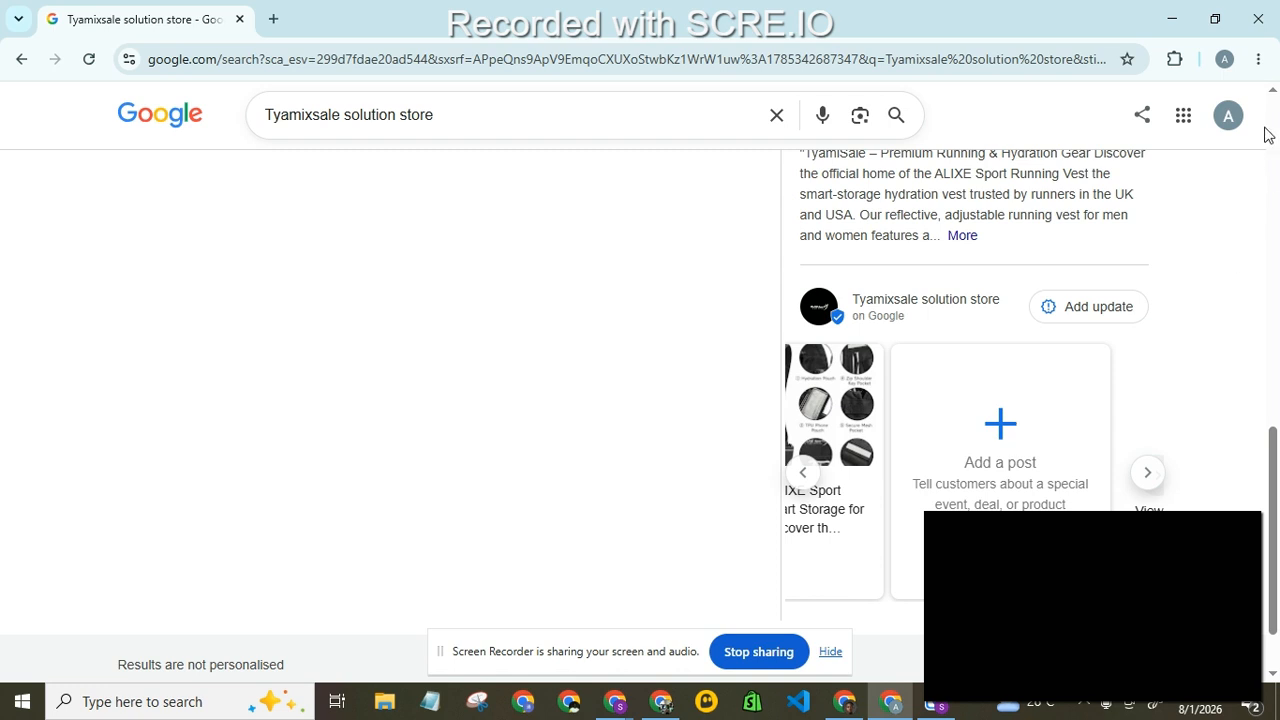
click(1273, 92)
click(1273, 92)
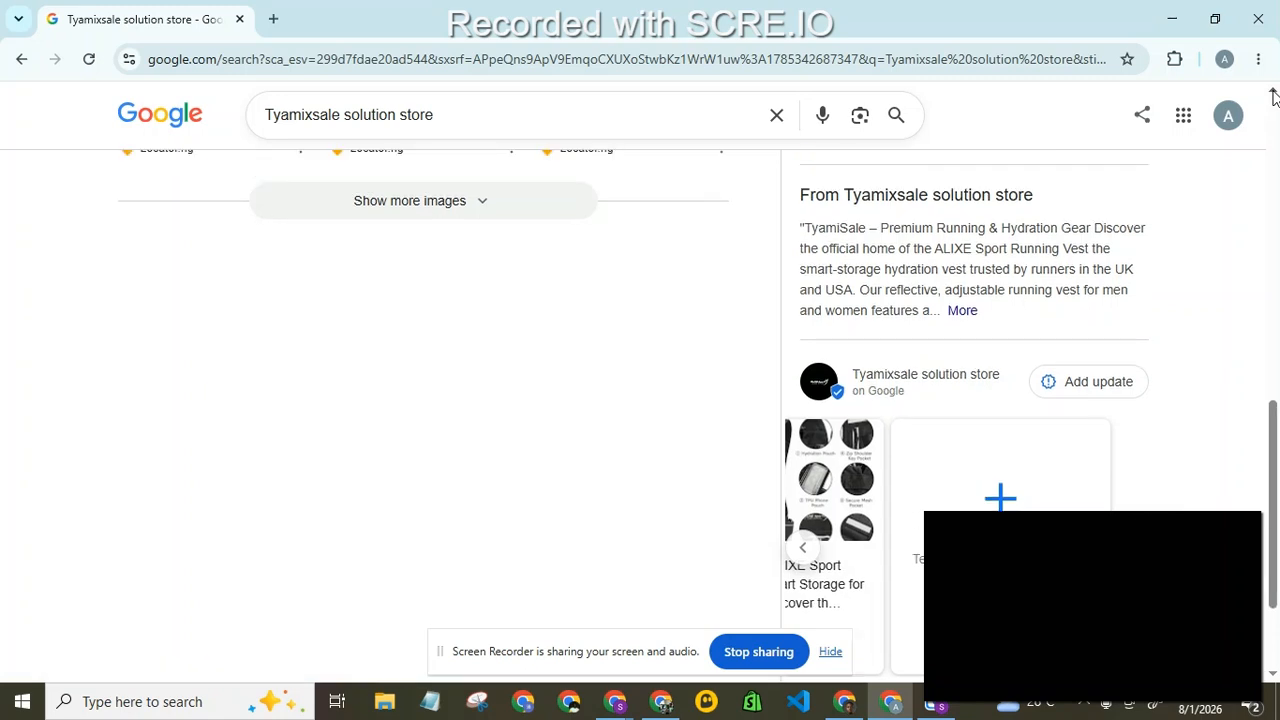